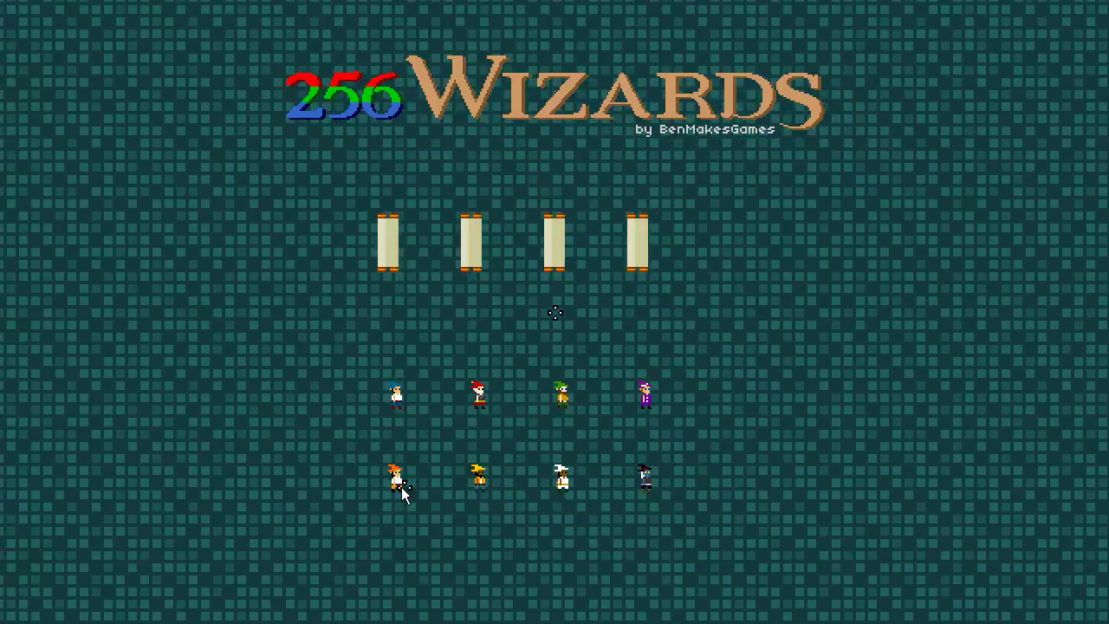
Place the orange wizard in the first scroll and start the match with GO
{"action": "left_click", "coordinate": [400, 487]}
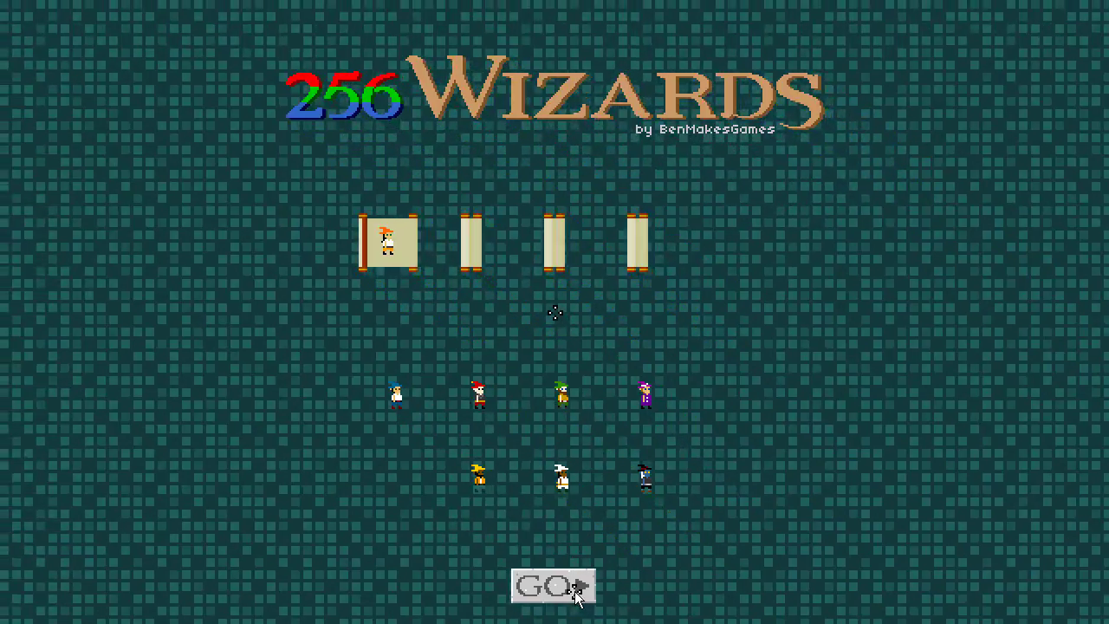
{"action": "left_click", "coordinate": [573, 589]}
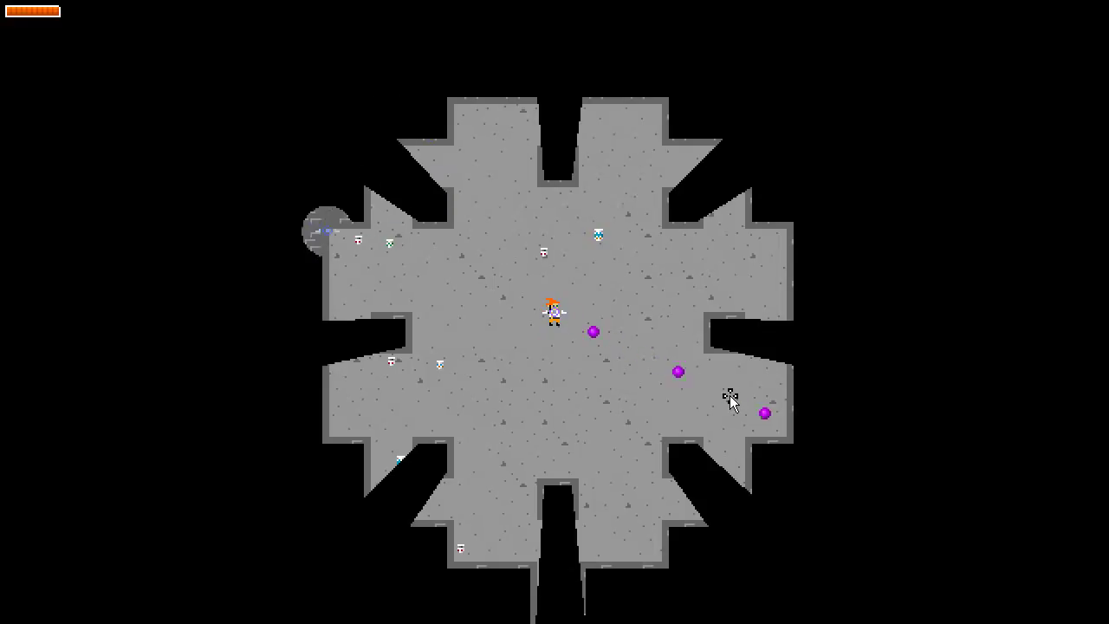
Fire purple orbs in several directions while moving the wizard around the starting cave
{"action": "left_click", "coordinate": [731, 399]}
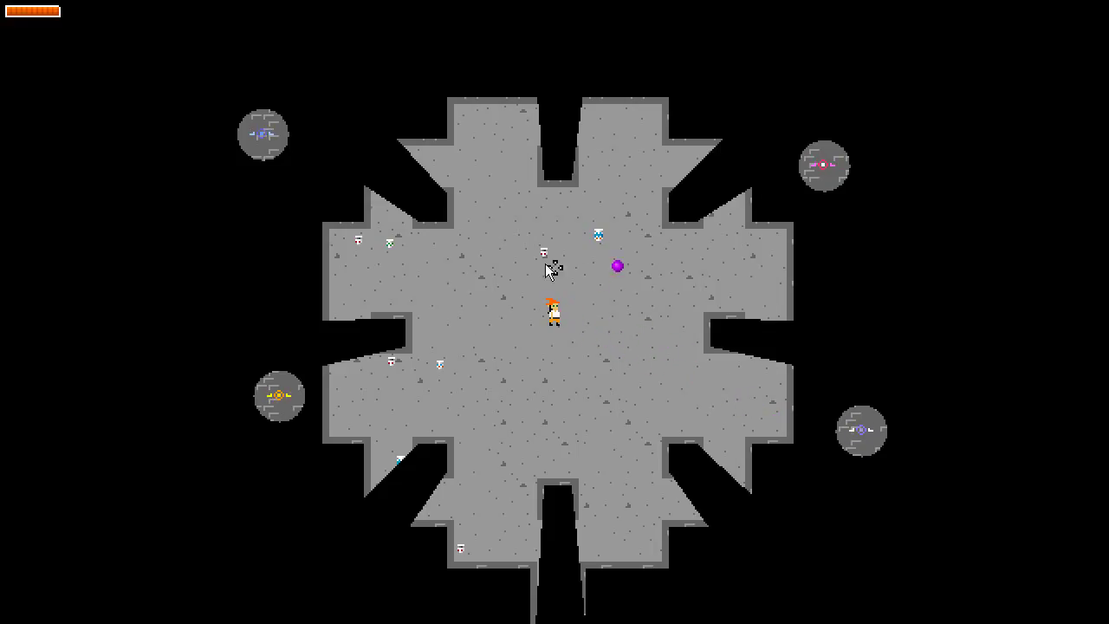
{"action": "key", "text": "a"}
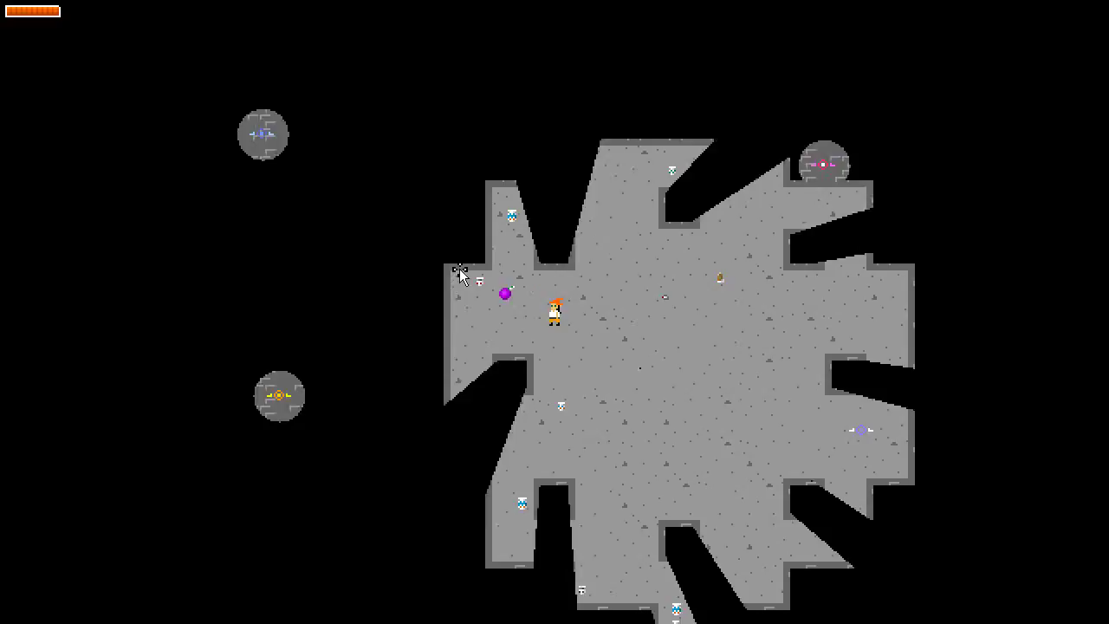
{"action": "key", "text": "s"}
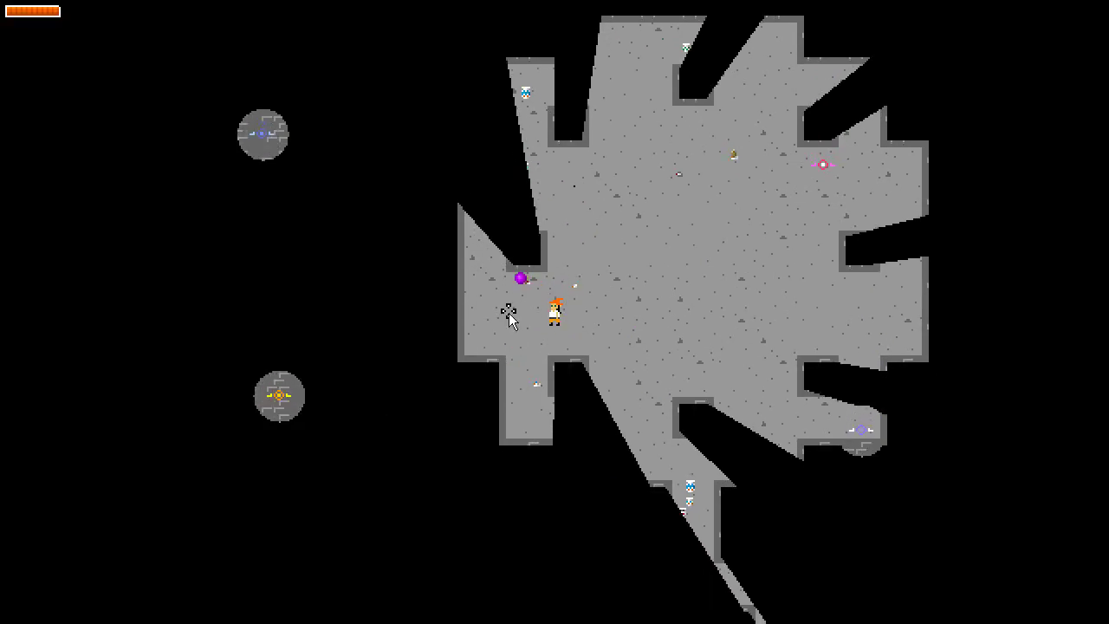
{"action": "left_click", "coordinate": [780, 217]}
{"action": "left_click", "coordinate": [705, 191]}
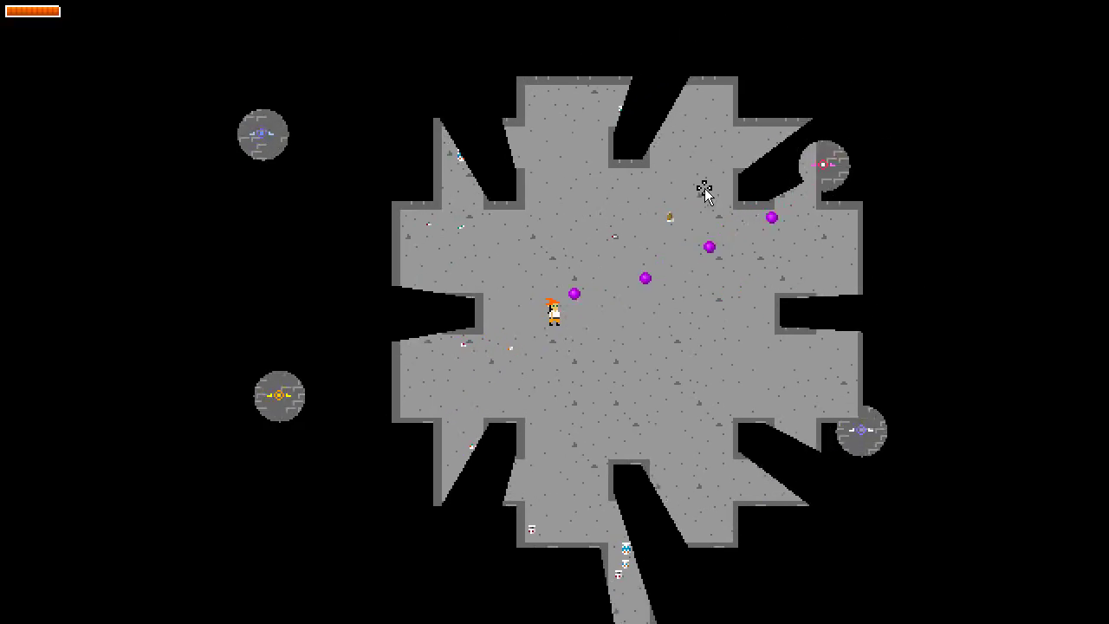
{"action": "key", "text": "d"}
{"action": "key", "text": "w"}
{"action": "left_click", "coordinate": [623, 216]}
{"action": "left_click", "coordinate": [591, 245]}
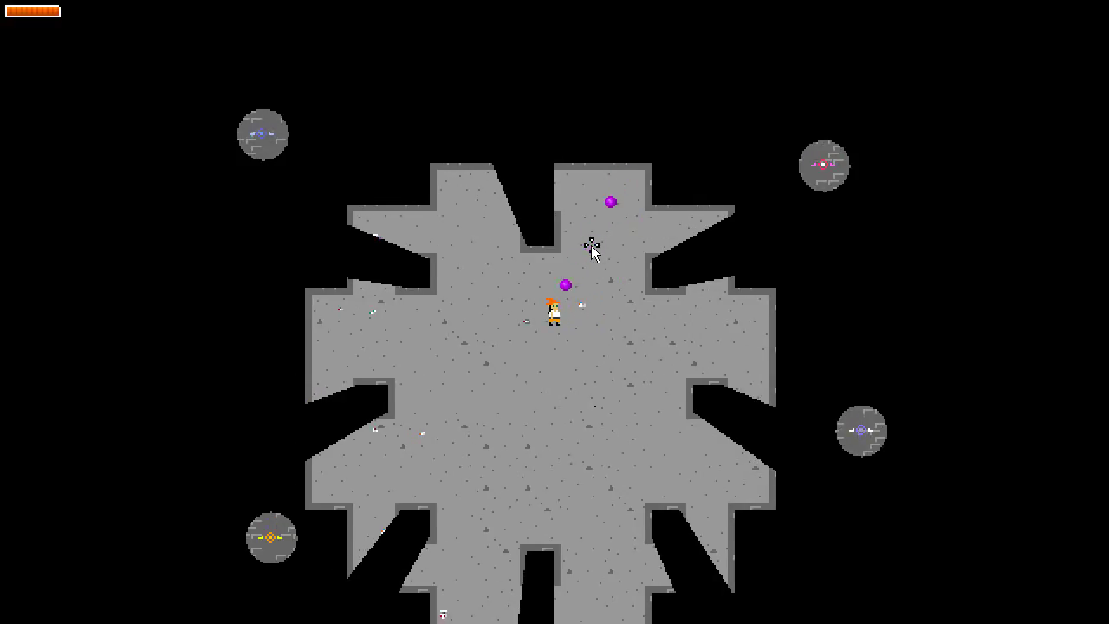
{"action": "key", "text": "s"}
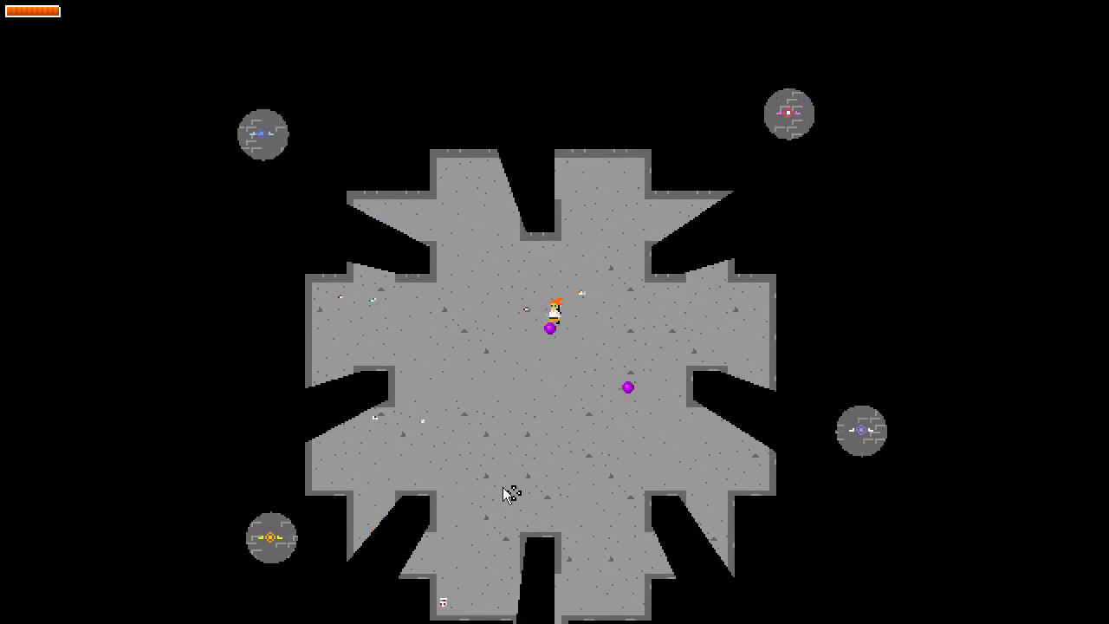
{"action": "left_click", "coordinate": [503, 487]}
{"action": "left_click", "coordinate": [435, 475]}
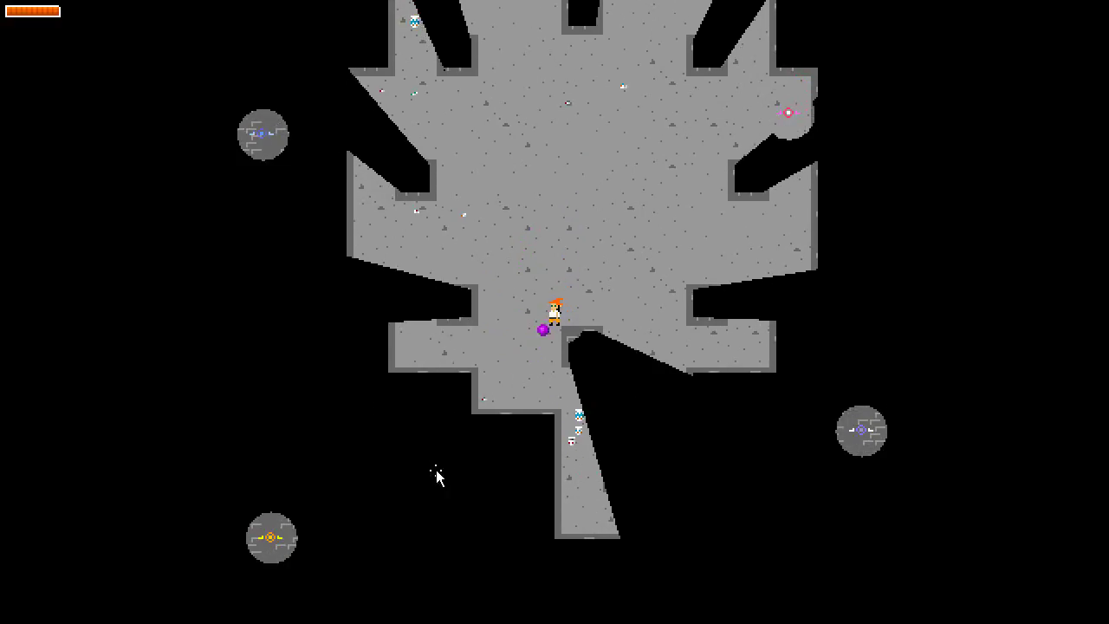
Walk the wizard down the narrow corridor and across the cross-shaped water chamber
{"action": "key", "text": "s"}
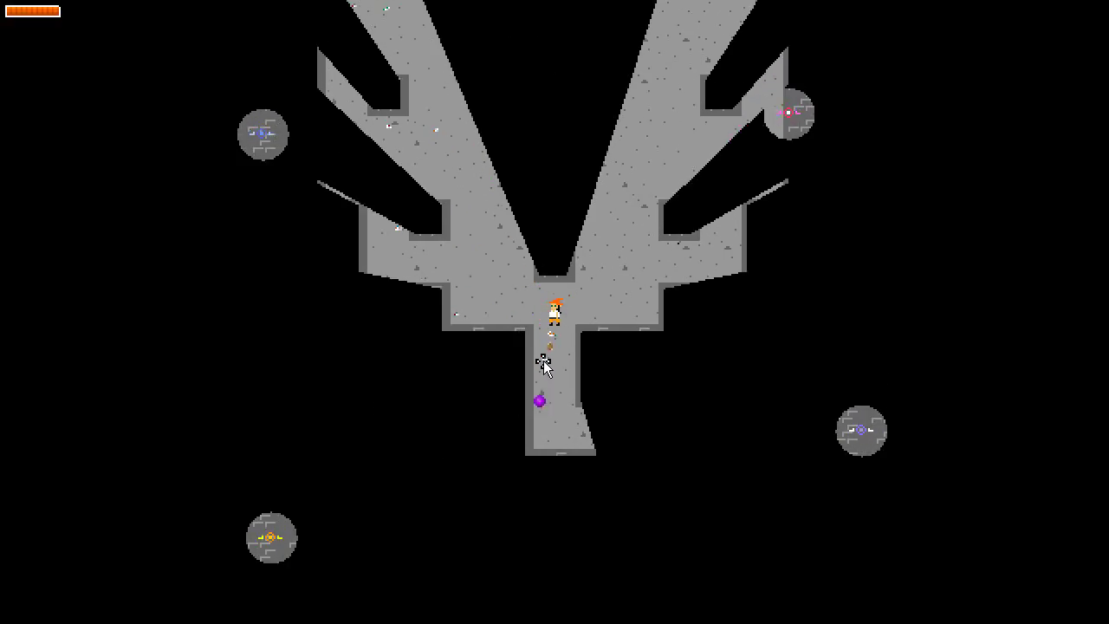
{"action": "key", "text": "s"}
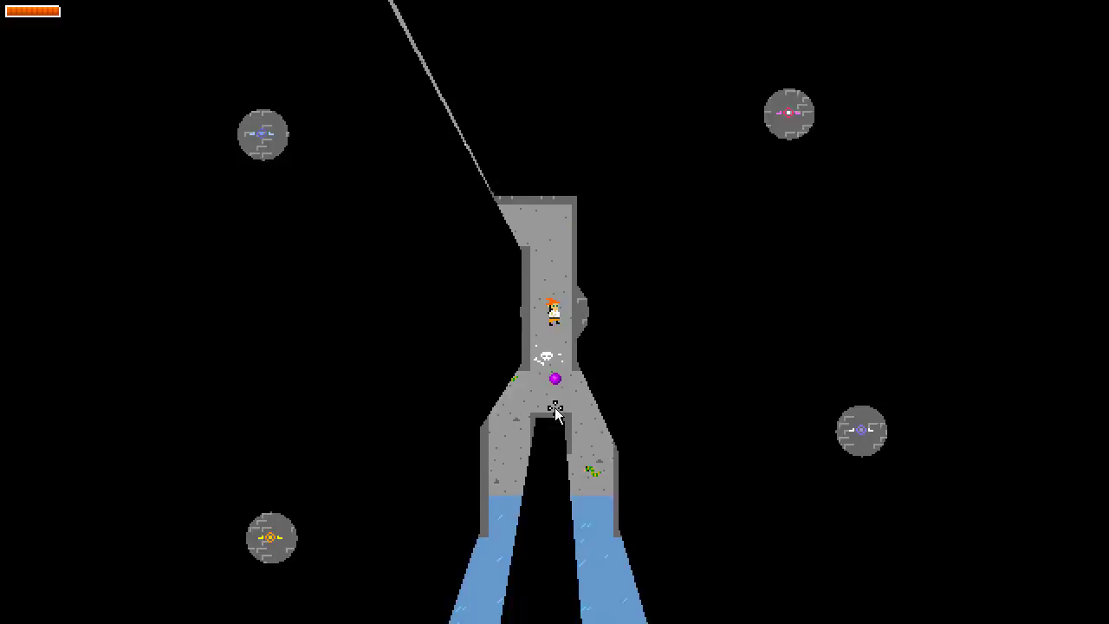
{"action": "key", "text": "s"}
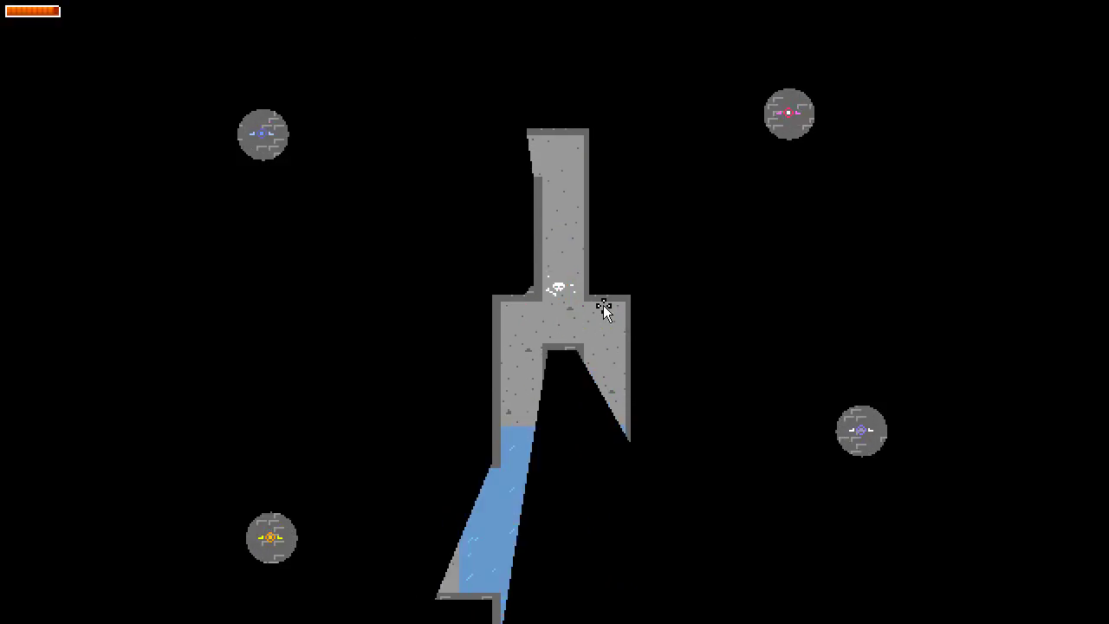
{"action": "key", "text": "s"}
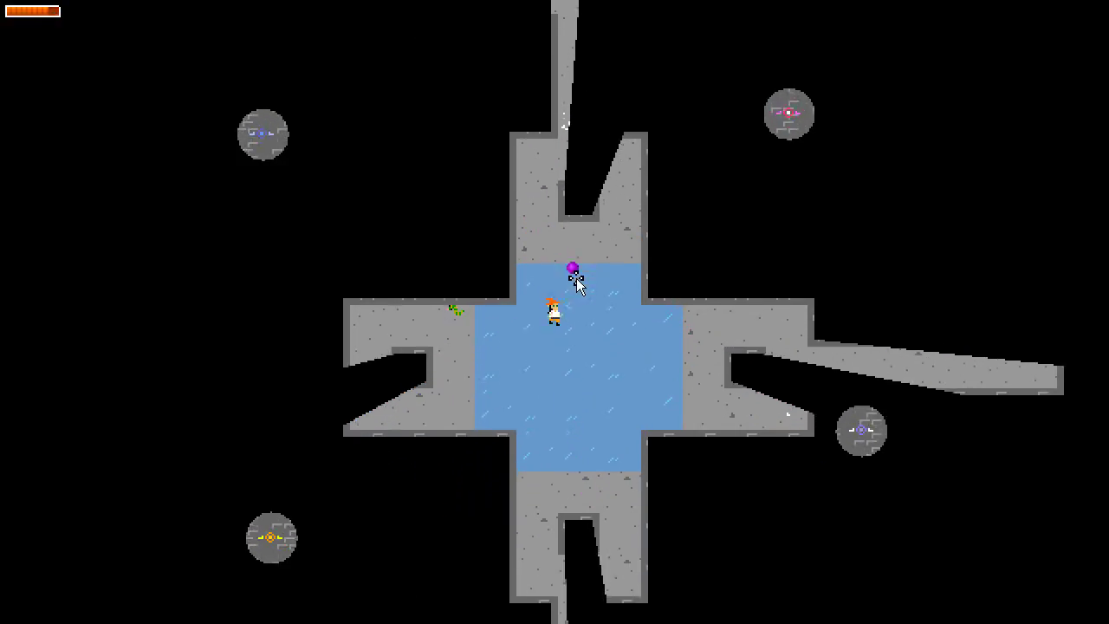
{"action": "key", "text": "s"}
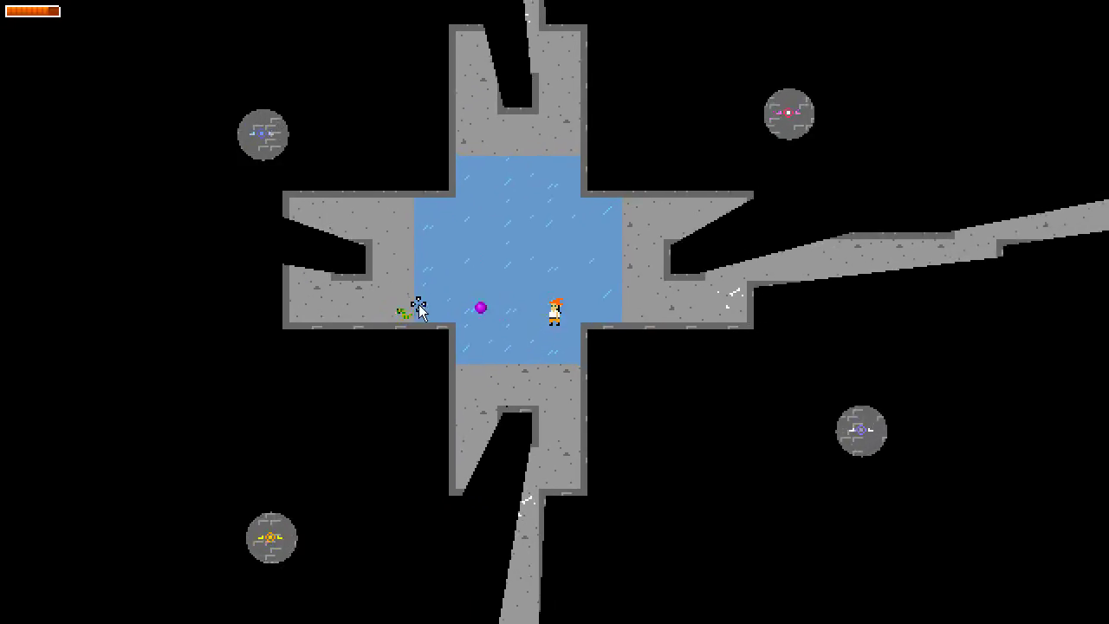
Head east along the corridor, then north into the next small chamber
{"action": "key", "text": "d"}
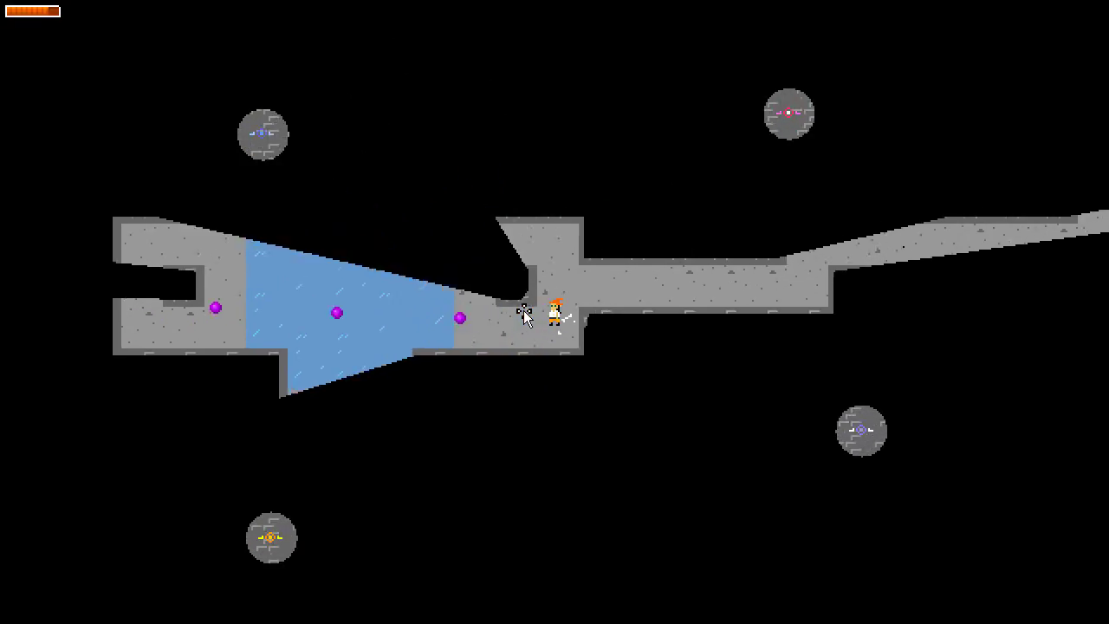
{"action": "key", "text": "d"}
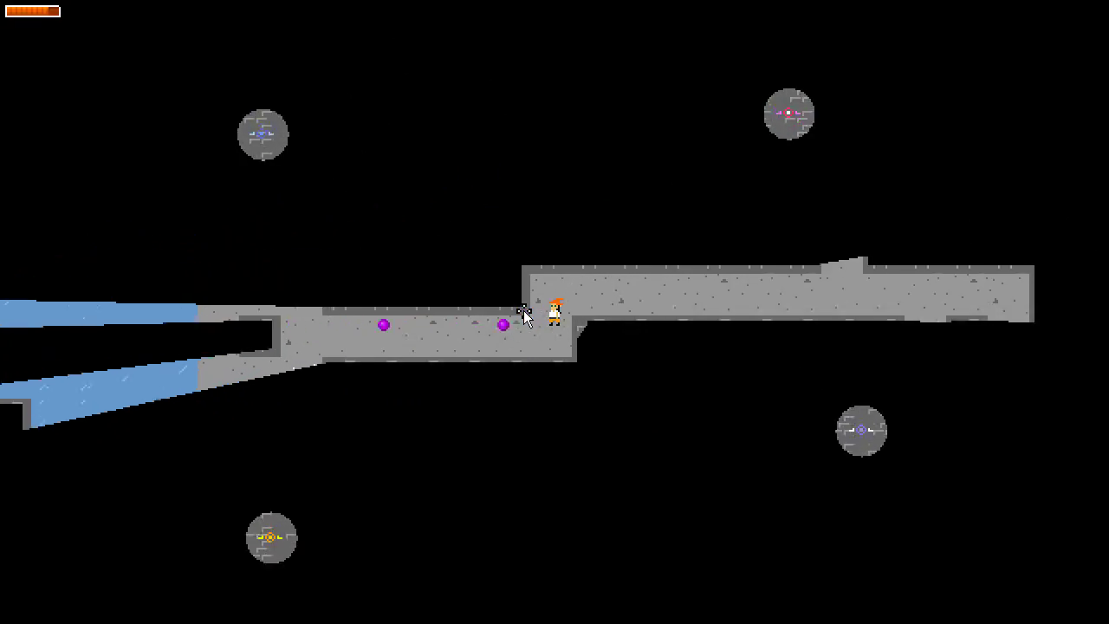
{"action": "key", "text": "d"}
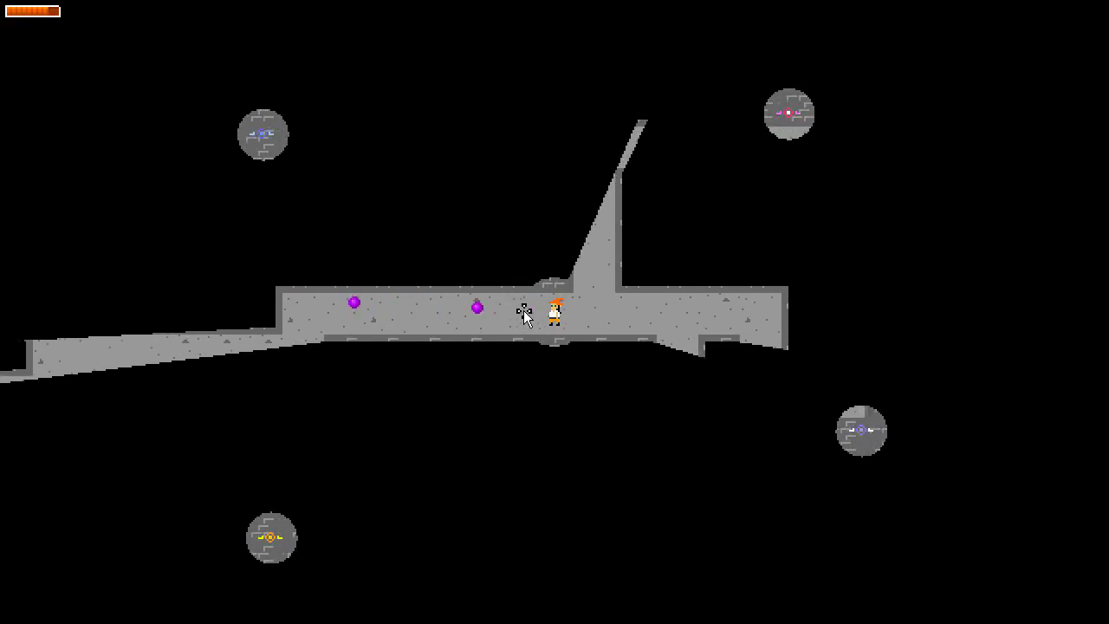
{"action": "key", "text": "d"}
{"action": "key", "text": "w"}
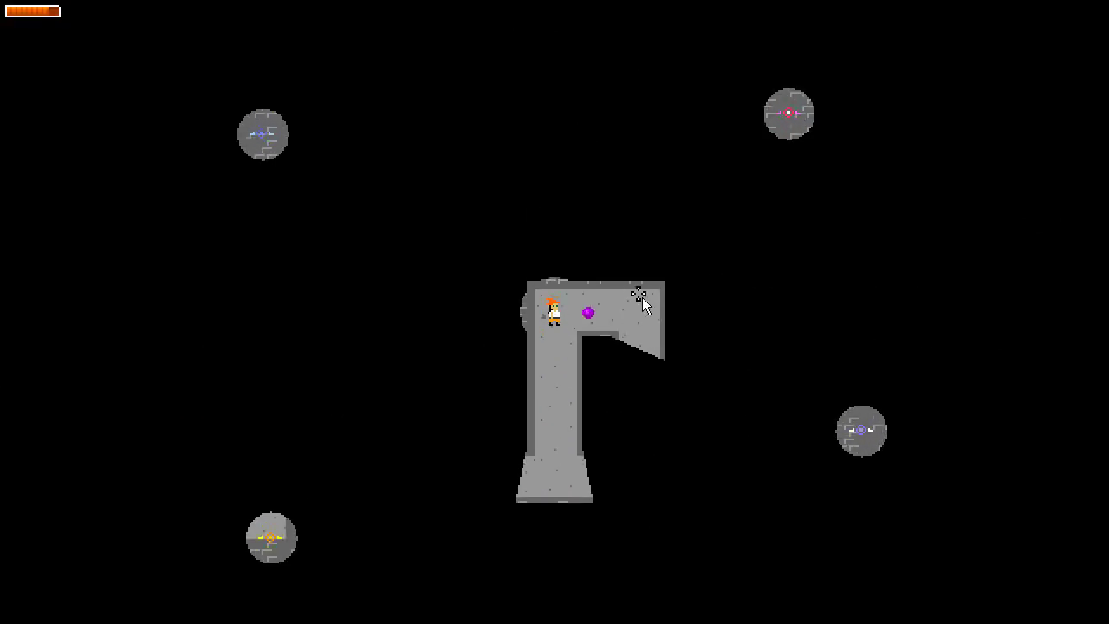
{"action": "key", "text": "d"}
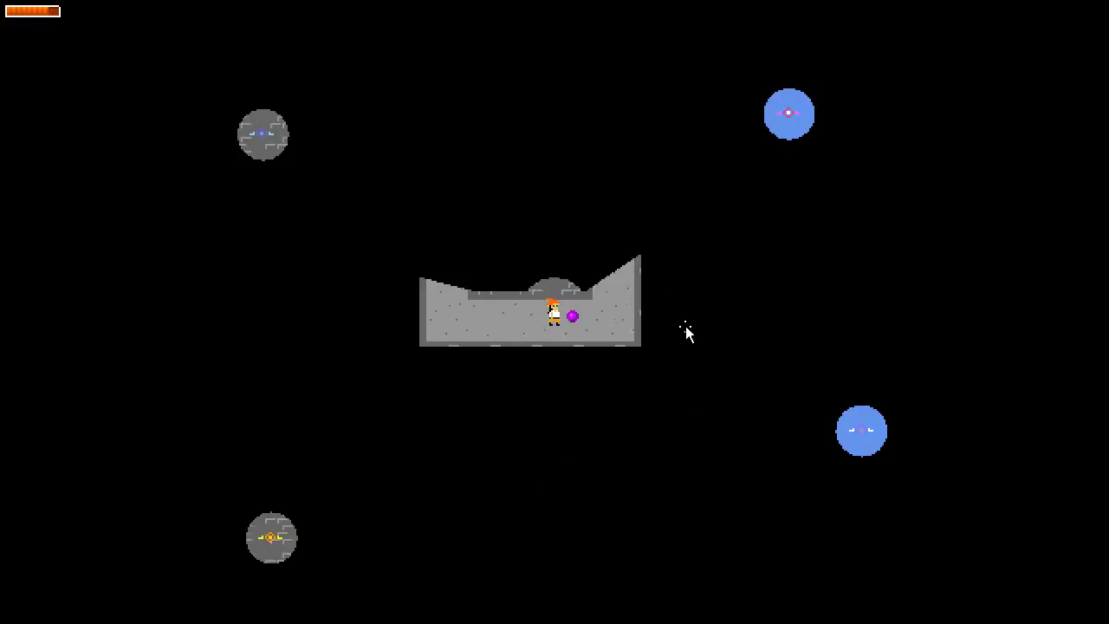
Walk the wizard through the small stone rooms to the corridor beside the water channels
{"action": "key", "text": "d"}
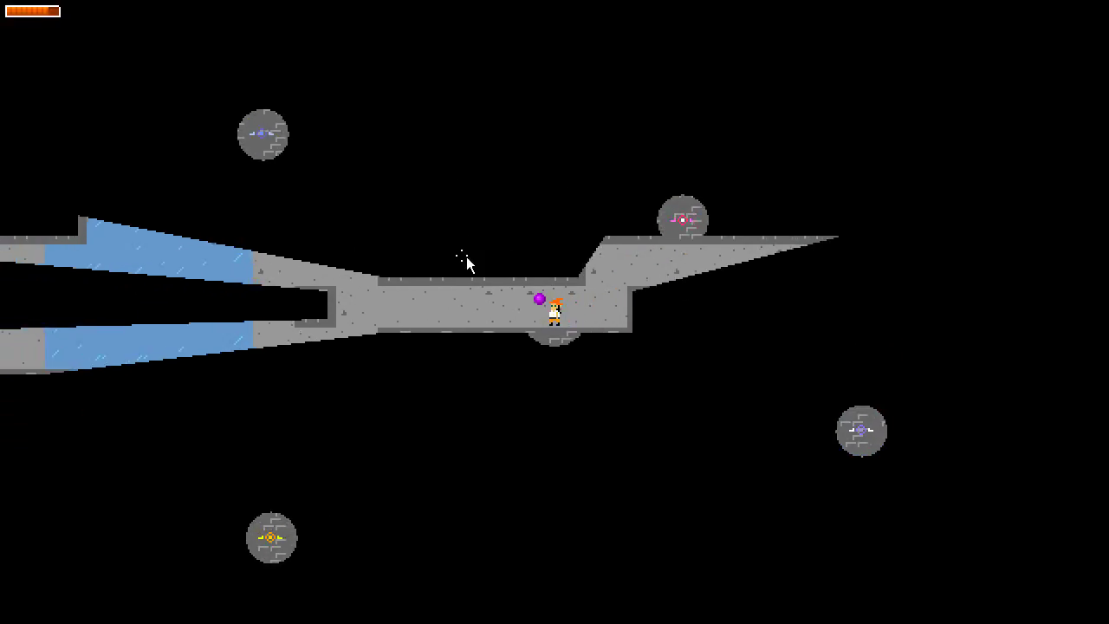
Fire orbs down the narrow corridor and across the large chamber
{"action": "left_click", "coordinate": [488, 257]}
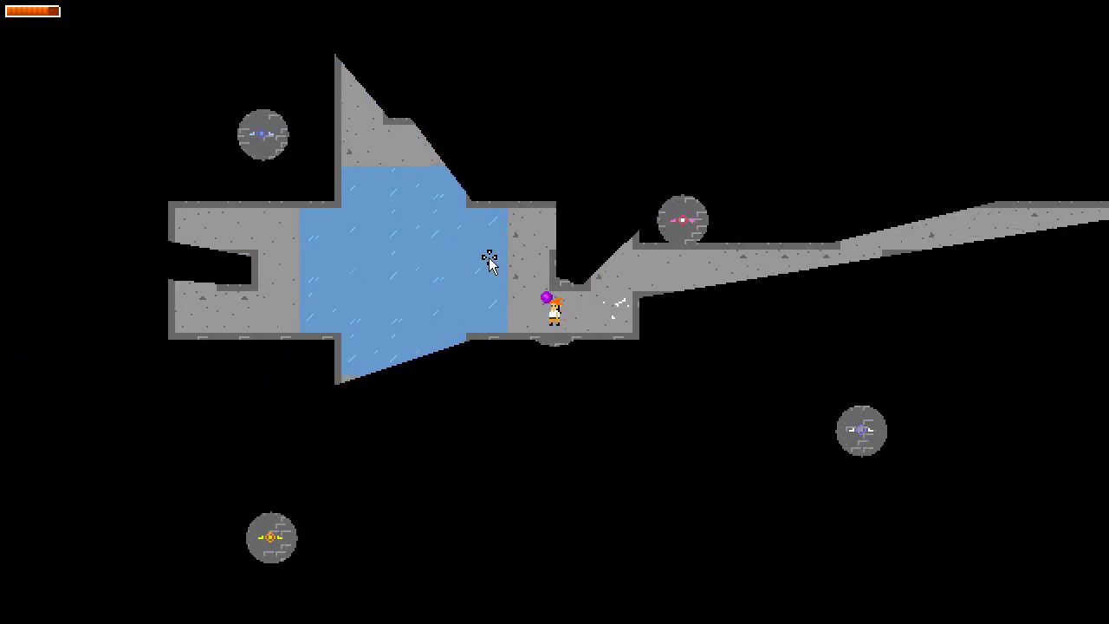
{"action": "left_click", "coordinate": [520, 390]}
{"action": "left_click", "coordinate": [630, 396]}
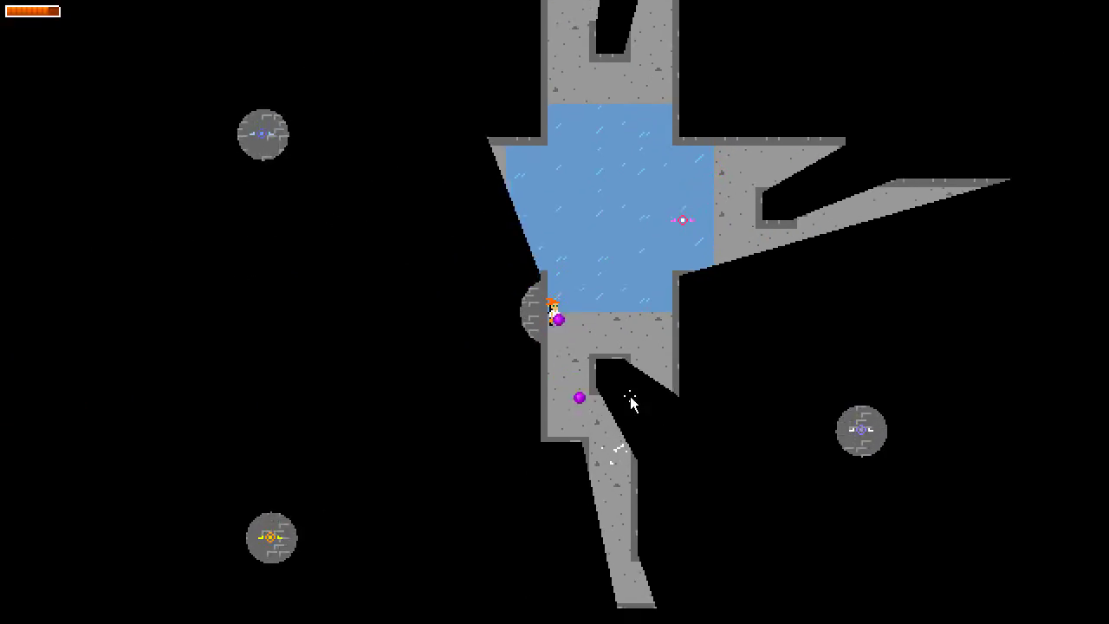
{"action": "left_click", "coordinate": [584, 376]}
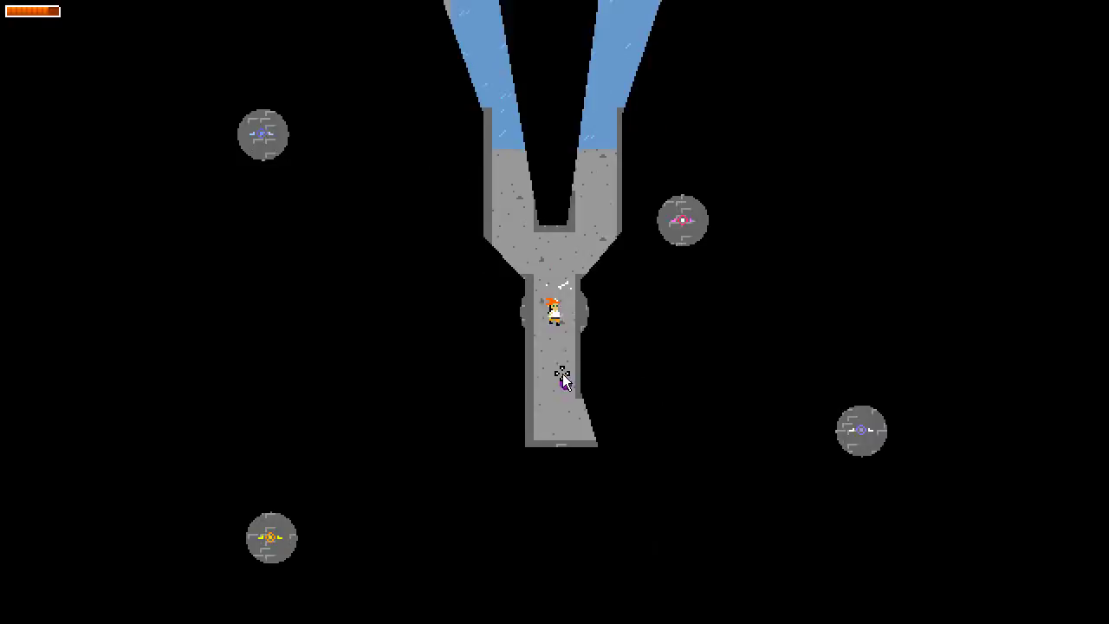
{"action": "left_click", "coordinate": [639, 337]}
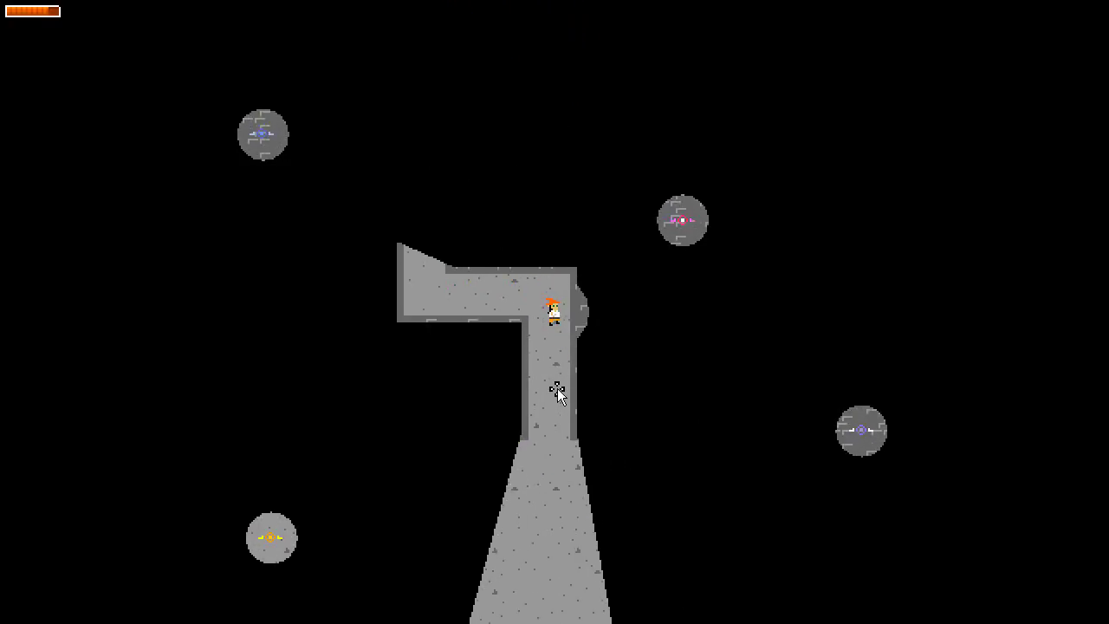
{"action": "left_click", "coordinate": [557, 389]}
{"action": "left_click", "coordinate": [433, 385]}
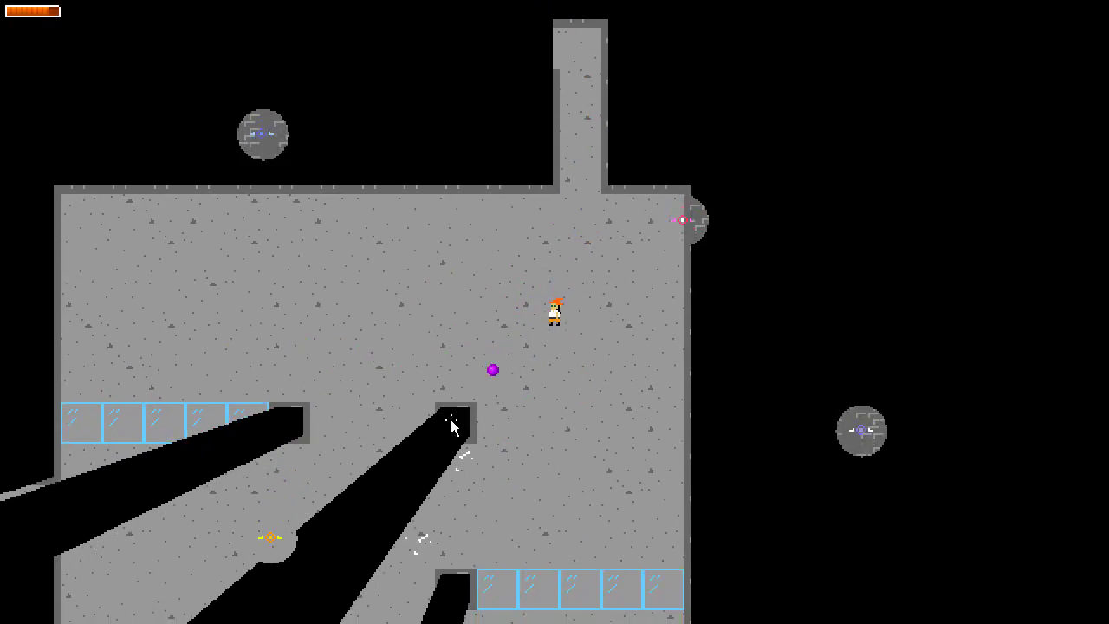
{"action": "left_click", "coordinate": [451, 420]}
{"action": "left_click", "coordinate": [408, 353]}
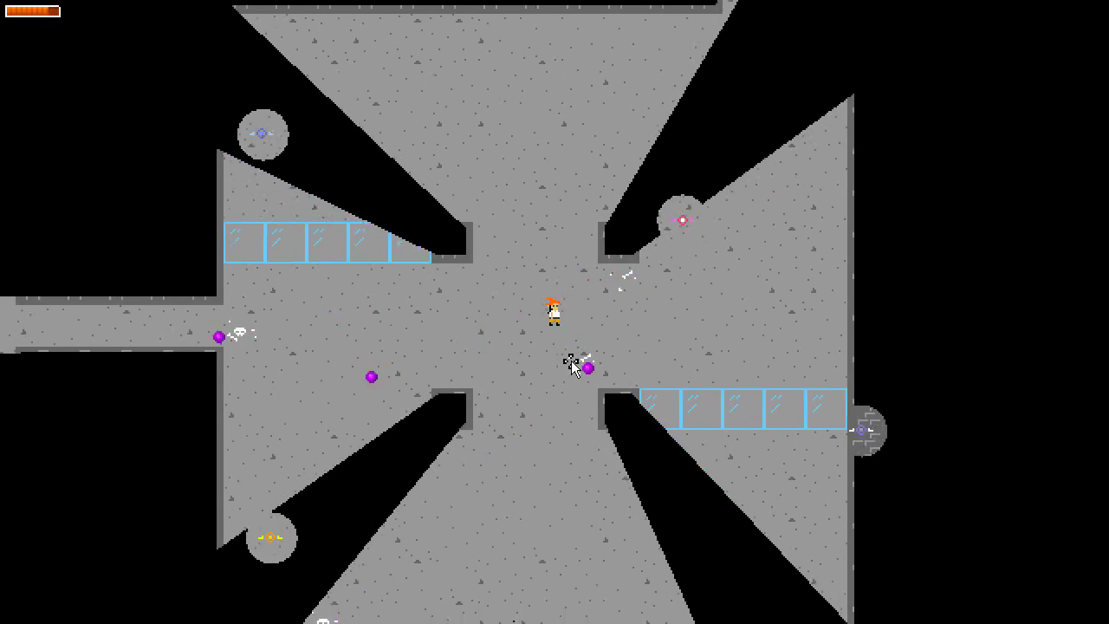
{"action": "left_click", "coordinate": [570, 361]}
{"action": "left_click", "coordinate": [517, 496]}
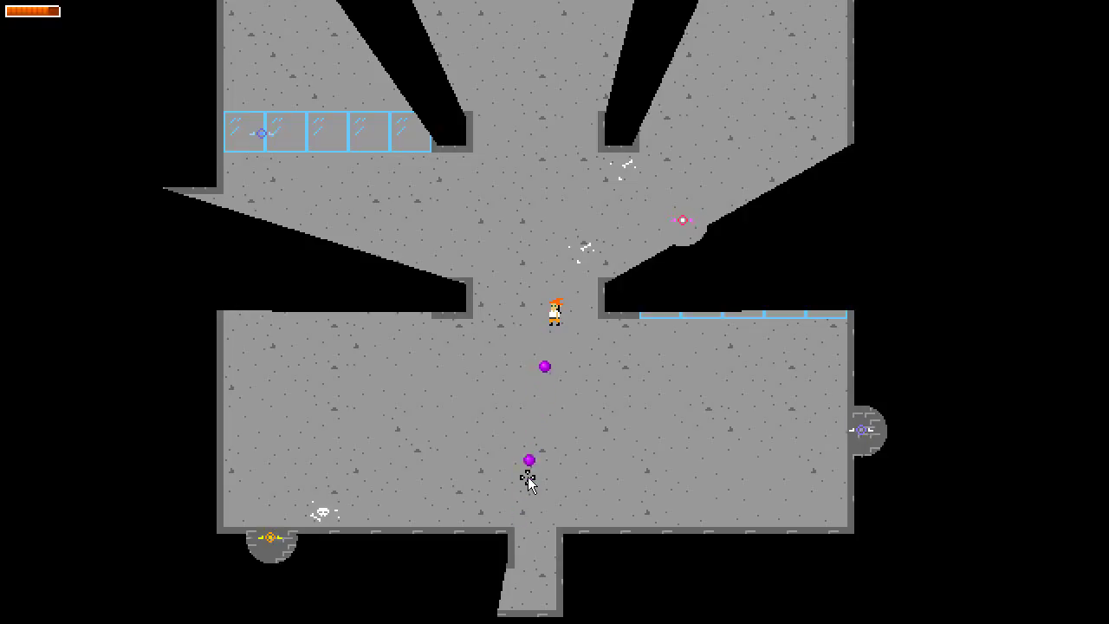
Shoot purple shots leftward down the corridor and into the room's corners
{"action": "left_click", "coordinate": [620, 241]}
{"action": "left_click", "coordinate": [447, 310]}
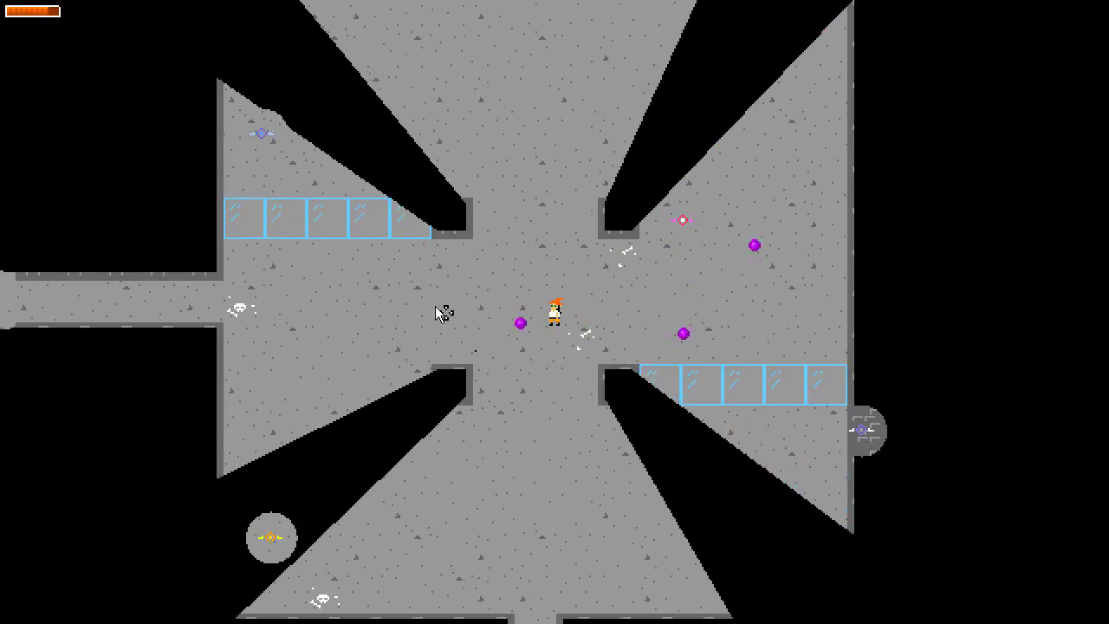
{"action": "left_click", "coordinate": [425, 275]}
{"action": "left_click", "coordinate": [355, 293]}
{"action": "left_click", "coordinate": [347, 293]}
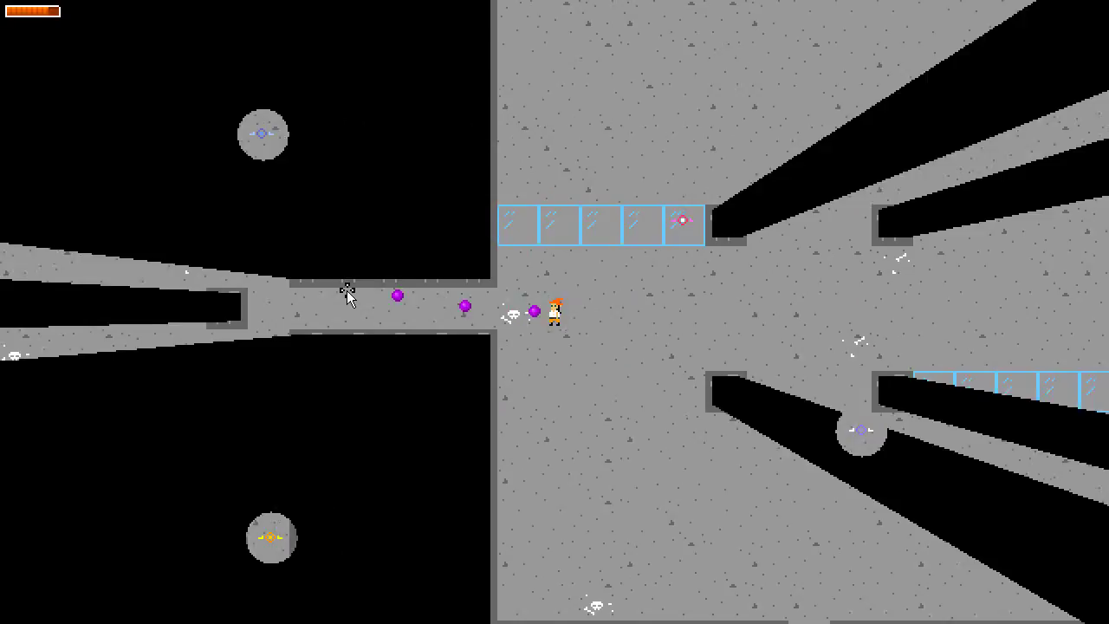
{"action": "left_click", "coordinate": [347, 292]}
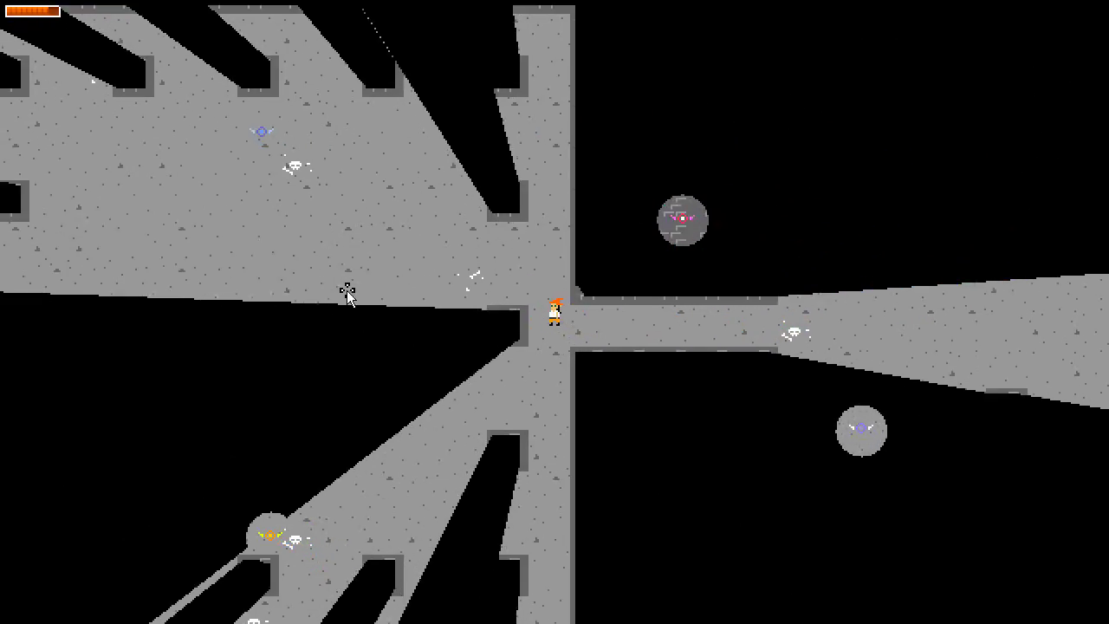
{"action": "left_click", "coordinate": [347, 290]}
{"action": "left_click", "coordinate": [352, 421]}
{"action": "left_click", "coordinate": [416, 451]}
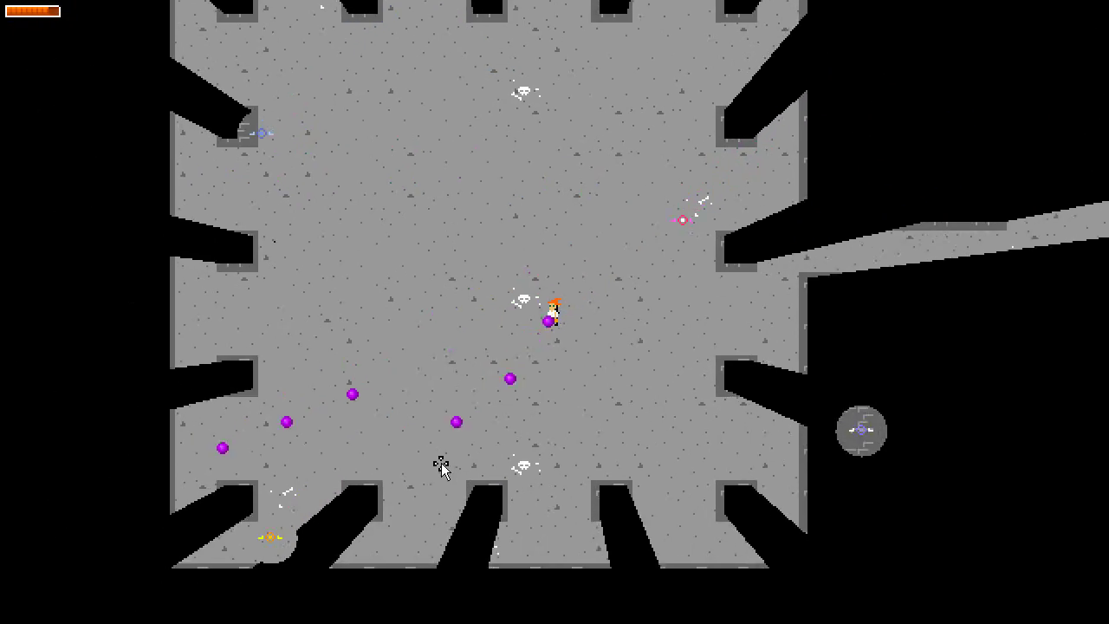
{"action": "left_click", "coordinate": [436, 418]}
{"action": "left_click", "coordinate": [436, 255]}
{"action": "left_click", "coordinate": [745, 193]}
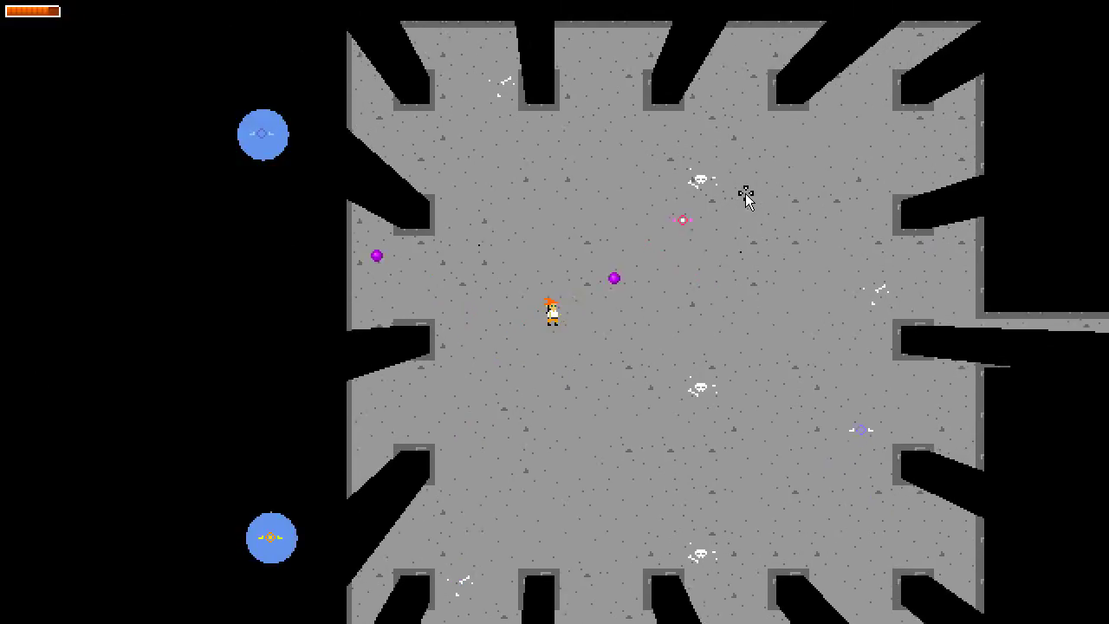
{"action": "left_click", "coordinate": [743, 194]}
Cross the room to the right while firing, then head toward the bottom exit
{"action": "key", "text": "d"}
{"action": "left_click", "coordinate": [737, 251]}
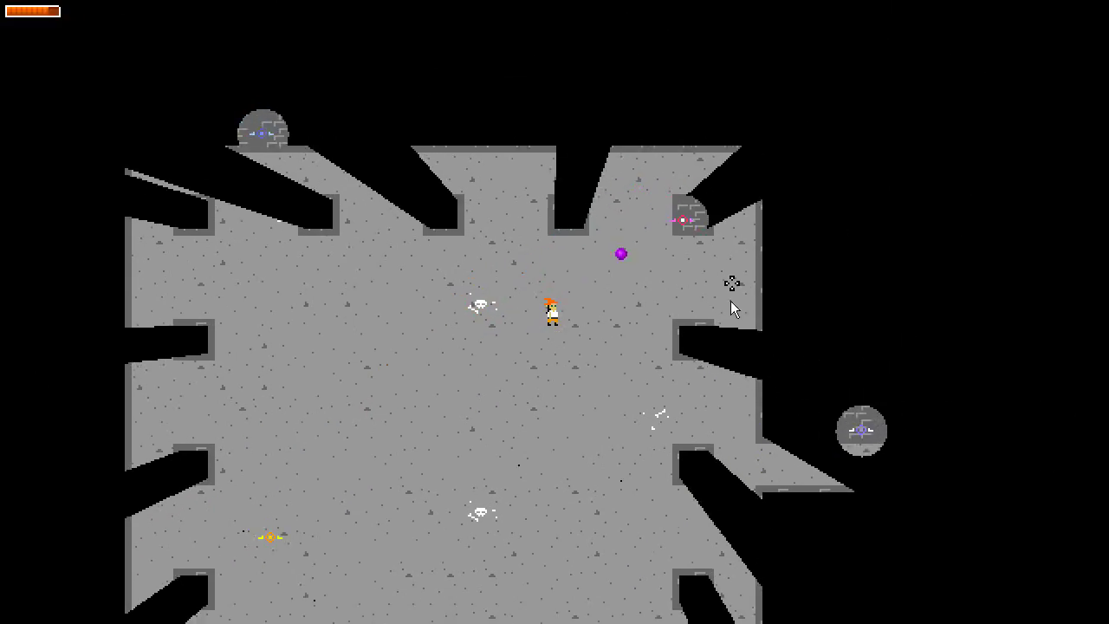
{"action": "left_click", "coordinate": [728, 338]}
{"action": "left_click", "coordinate": [725, 378]}
{"action": "left_click", "coordinate": [646, 296]}
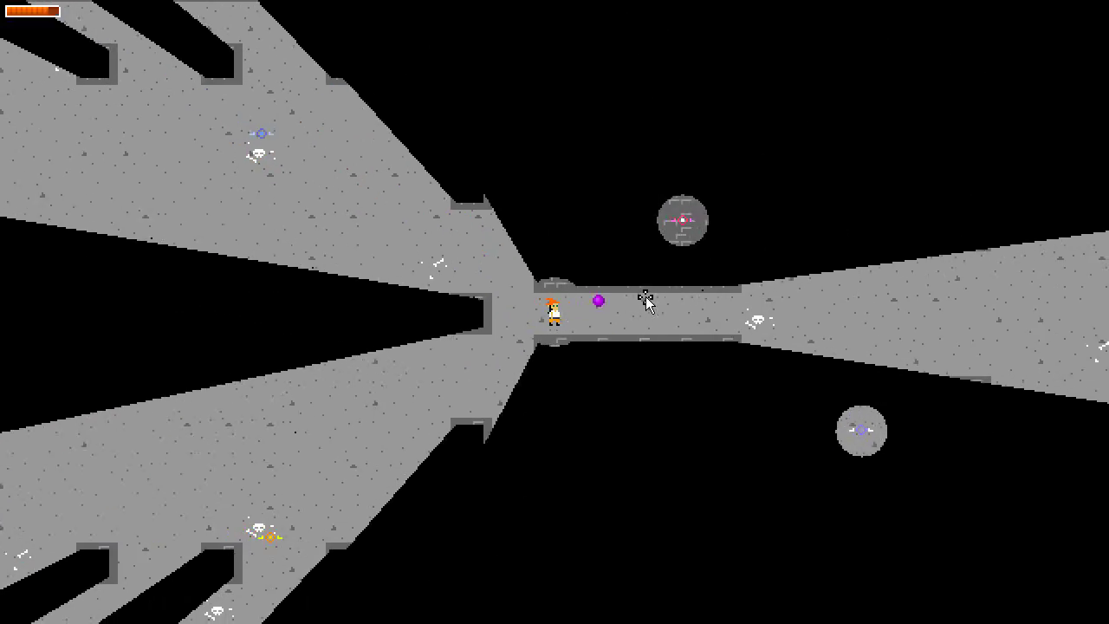
{"action": "left_click", "coordinate": [645, 296]}
{"action": "key", "text": "s"}
{"action": "left_click", "coordinate": [650, 398]}
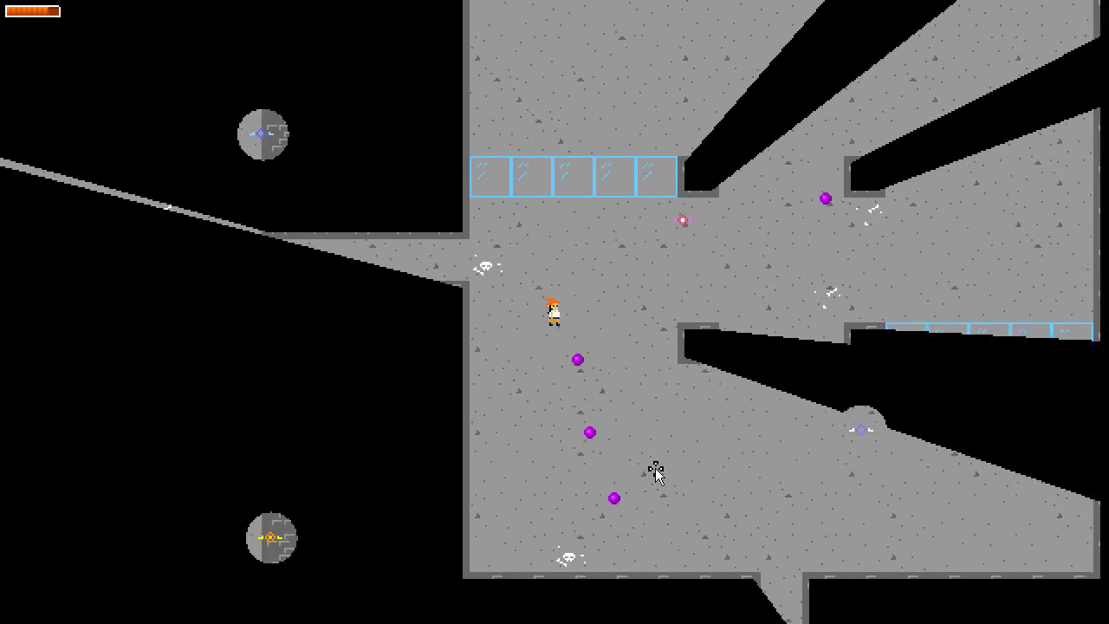
{"action": "left_click", "coordinate": [653, 460]}
{"action": "left_click", "coordinate": [654, 438]}
{"action": "left_click", "coordinate": [615, 450]}
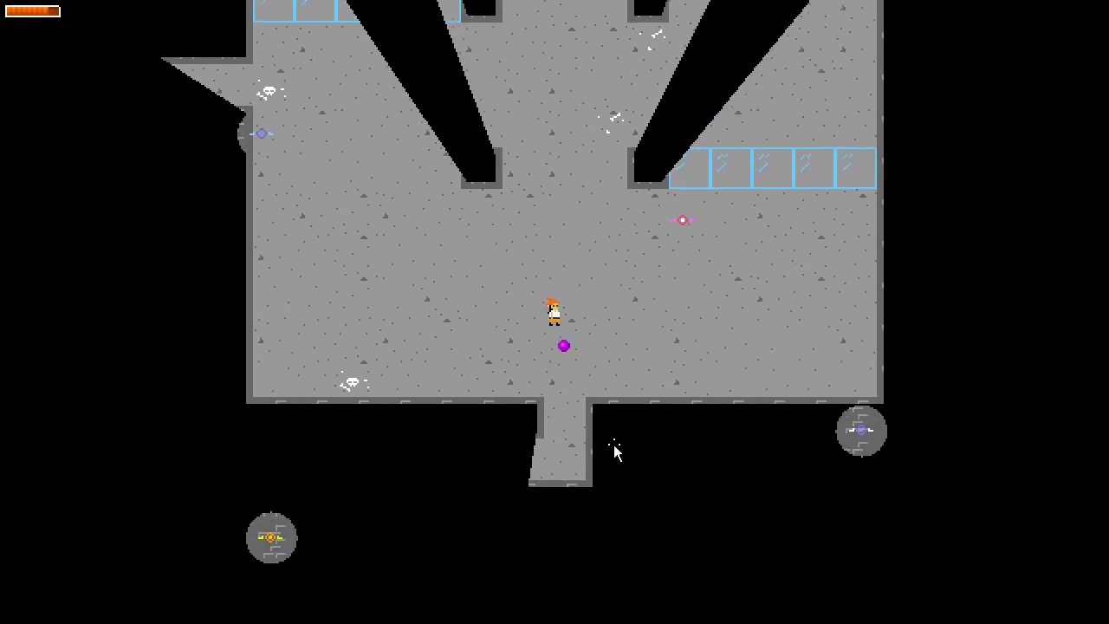
Descend into the wide room, firing, and continue down the dark narrow corridor
{"action": "left_click", "coordinate": [548, 382]}
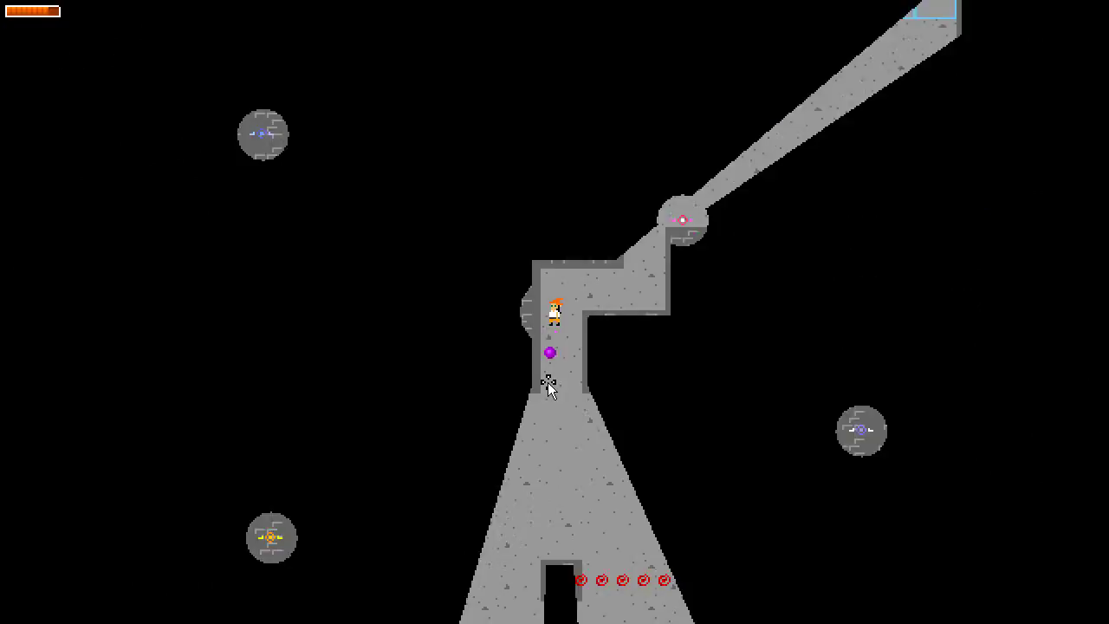
{"action": "left_click", "coordinate": [549, 386]}
{"action": "key", "text": "s"}
{"action": "key", "text": "a"}
{"action": "left_click", "coordinate": [548, 384]}
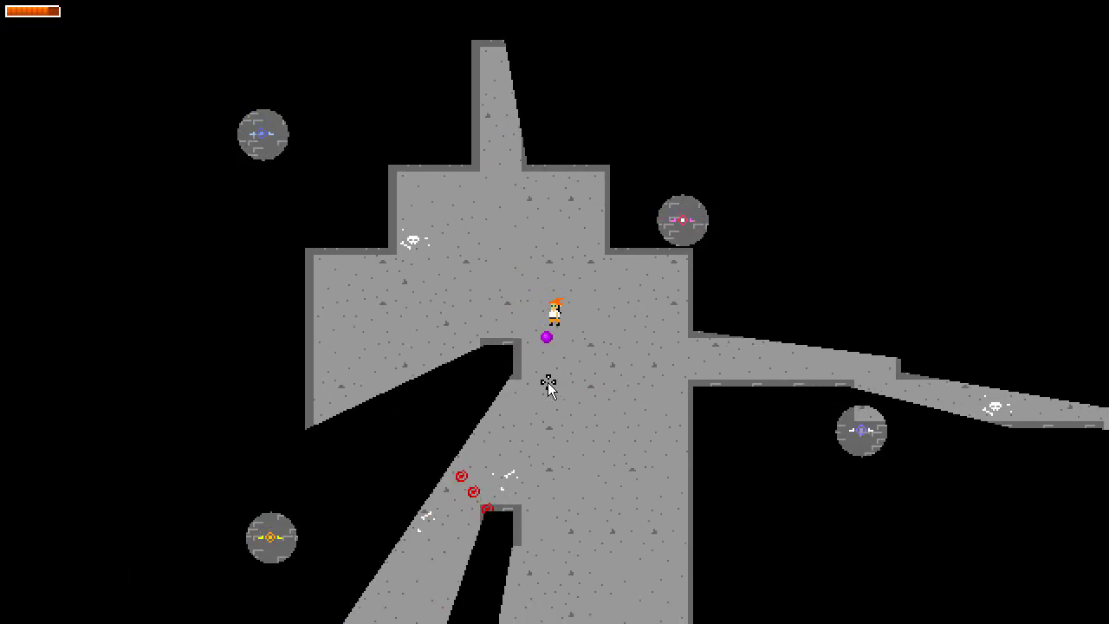
{"action": "left_click", "coordinate": [391, 349]}
{"action": "key", "text": "s"}
{"action": "left_click", "coordinate": [389, 347]}
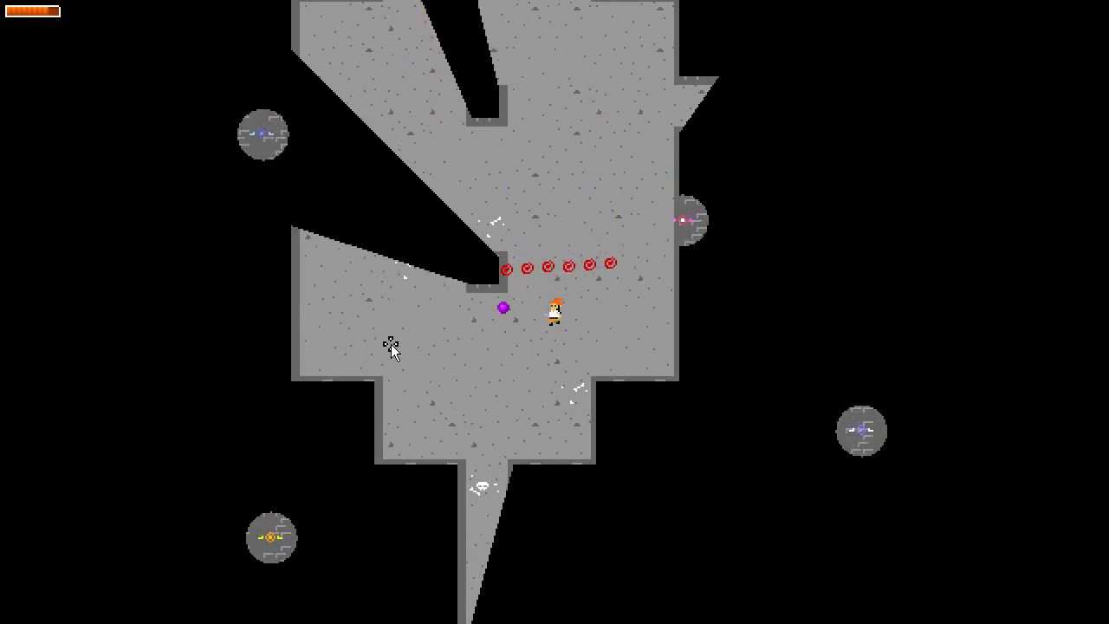
{"action": "left_click", "coordinate": [440, 361]}
{"action": "key", "text": "s"}
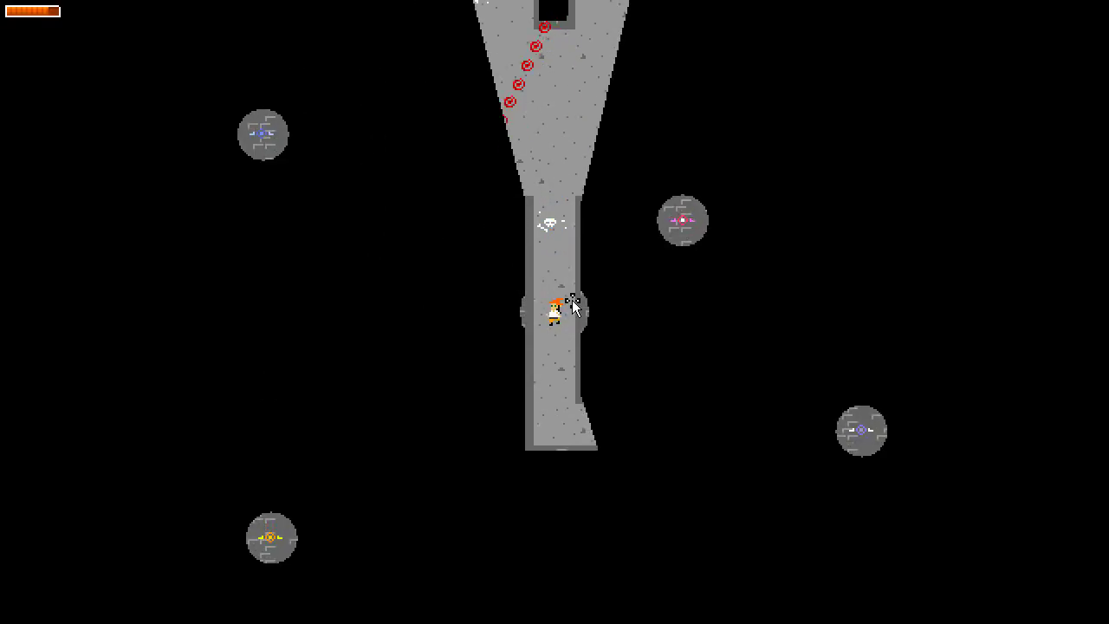
{"action": "left_click", "coordinate": [549, 424]}
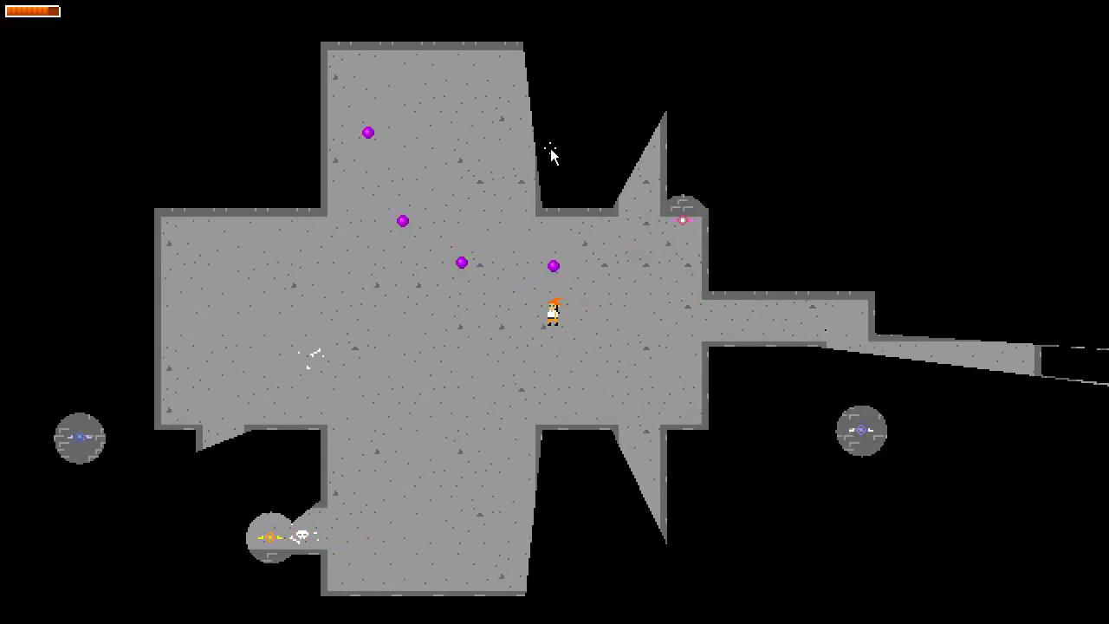
Walk through the cross-shaped rooms and corridor, firing shots, until the staircase hall appears
{"action": "key", "text": "a"}
{"action": "key", "text": "s"}
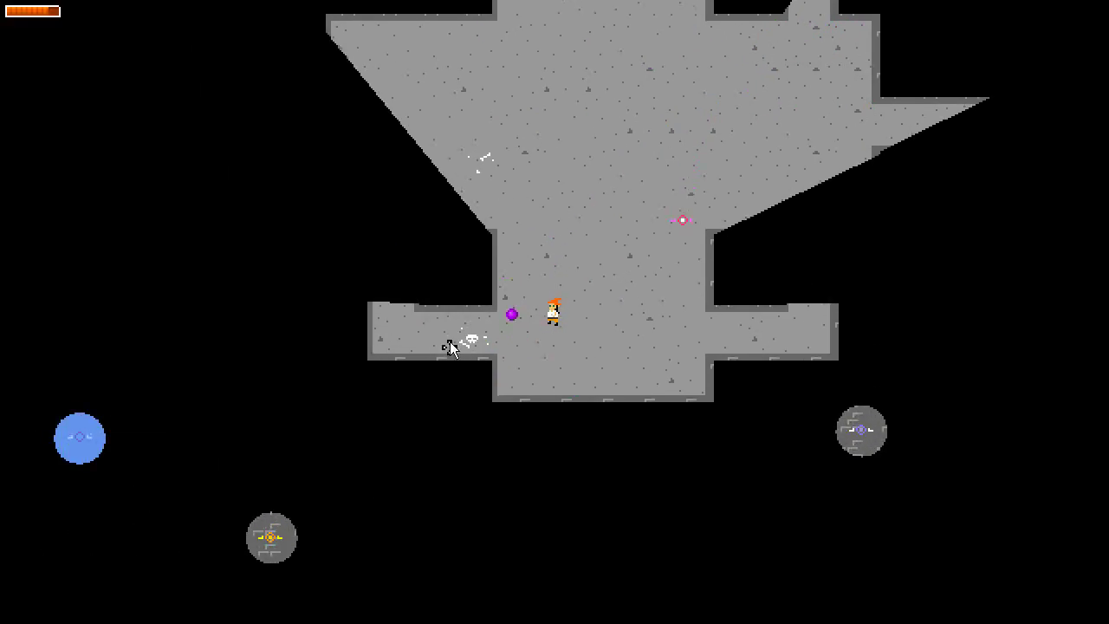
{"action": "key", "text": "d"}
{"action": "key", "text": "w"}
{"action": "left_click", "coordinate": [627, 258]}
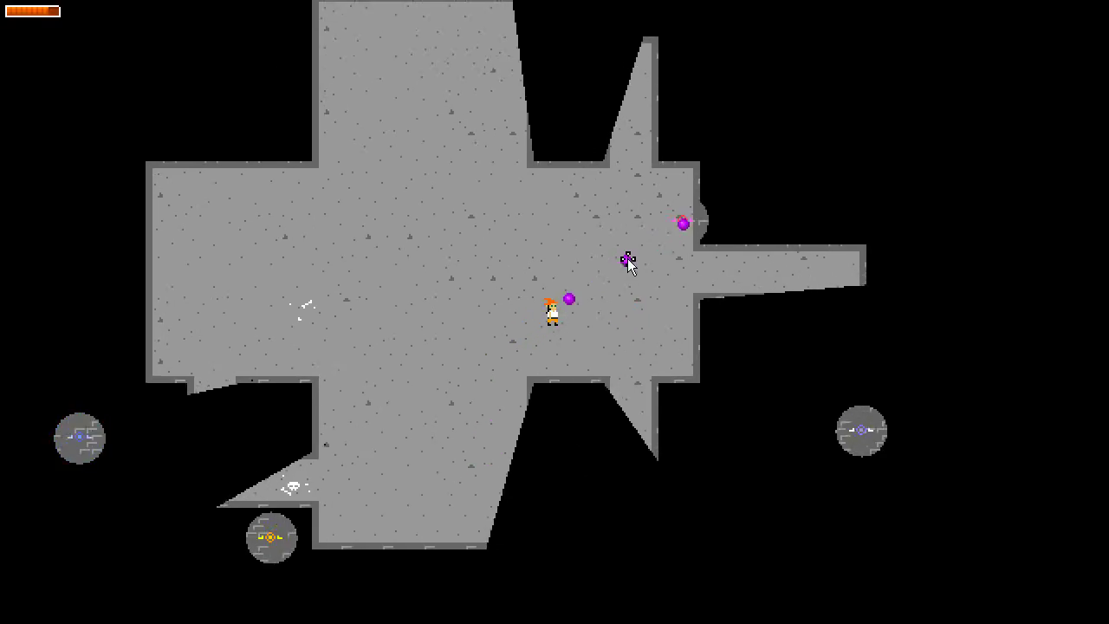
{"action": "key", "text": "d"}
{"action": "left_click", "coordinate": [689, 332]}
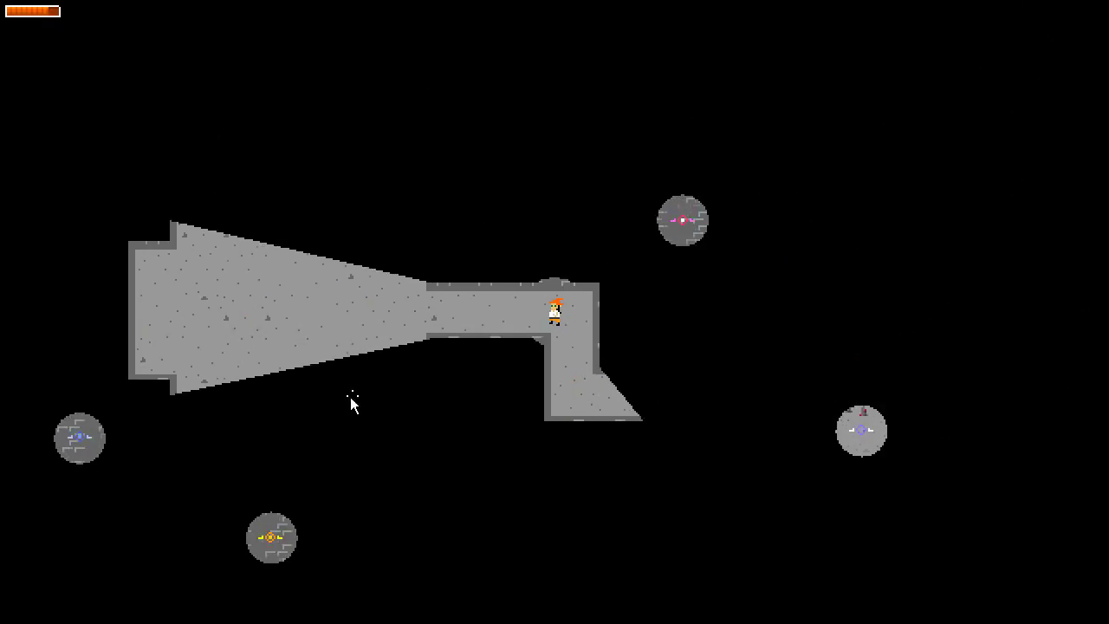
{"action": "key", "text": "Left"}
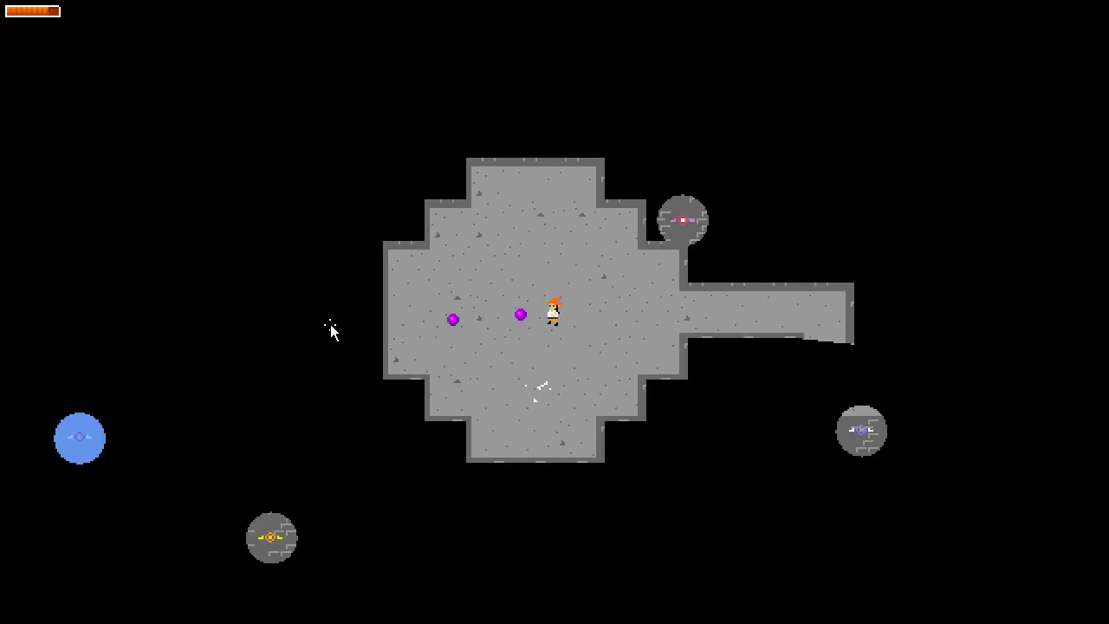
{"action": "key", "text": "Right"}
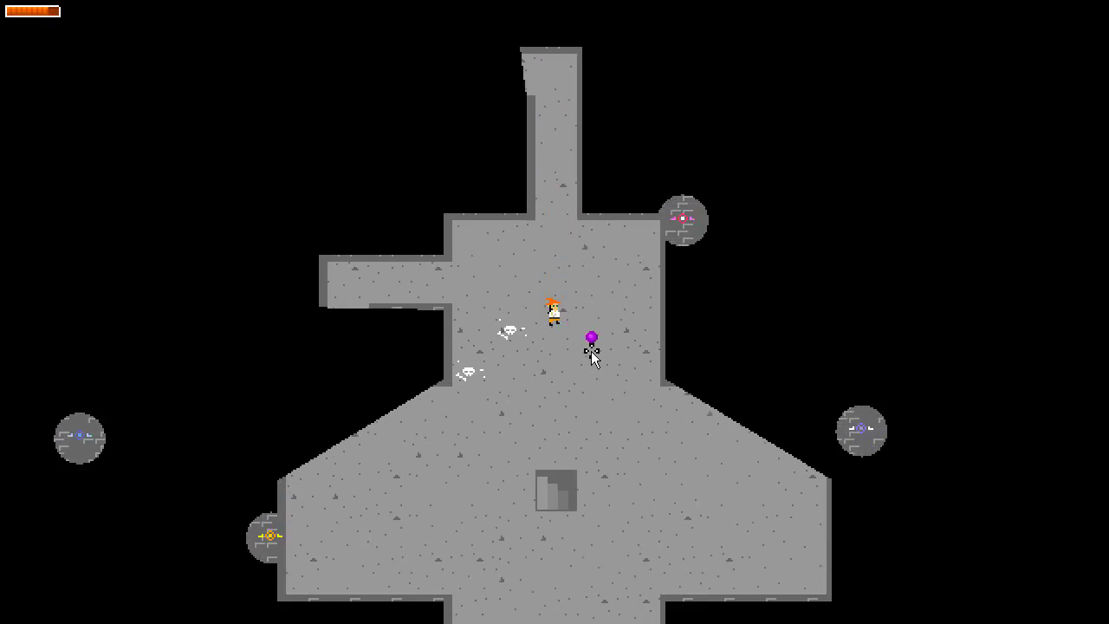
Walk south into the staircase room and fire ten purple shots toward the lower left
{"action": "key", "text": "s"}
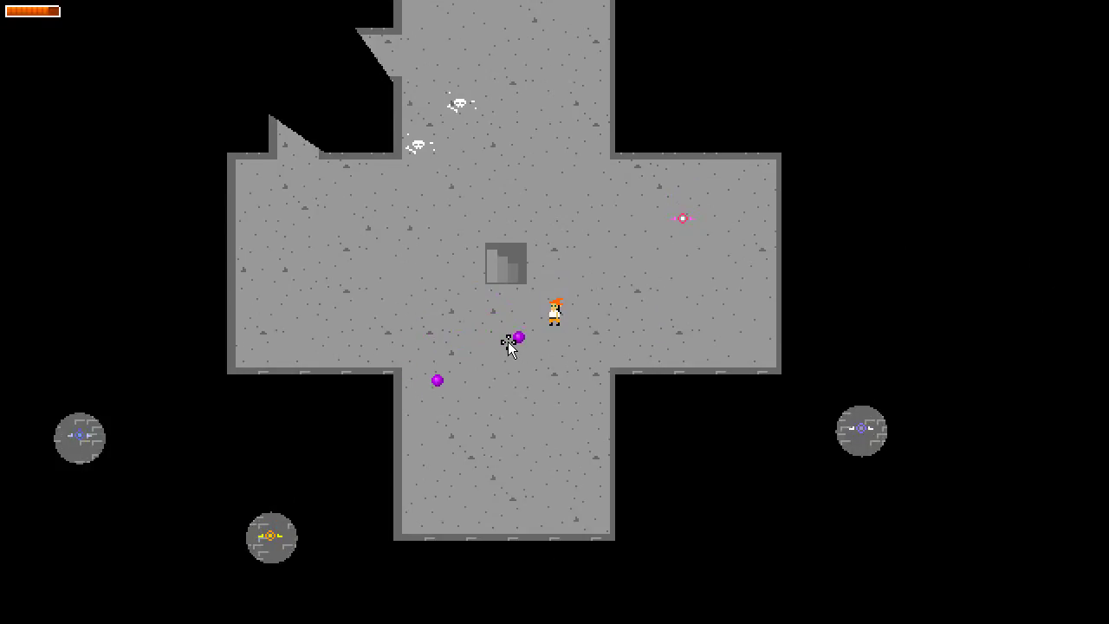
{"action": "left_click", "coordinate": [508, 341]}
{"action": "left_click", "coordinate": [508, 341]}
{"action": "left_click", "coordinate": [508, 341]}
{"action": "left_click", "coordinate": [508, 341]}
{"action": "left_click", "coordinate": [508, 341]}
{"action": "left_click", "coordinate": [508, 341]}
{"action": "left_click", "coordinate": [507, 341]}
{"action": "left_click", "coordinate": [508, 341]}
{"action": "left_click", "coordinate": [508, 342]}
{"action": "left_click", "coordinate": [508, 341]}
Walk the wizard up and left into the northern corridor while shooting ahead
{"action": "key", "text": "w"}
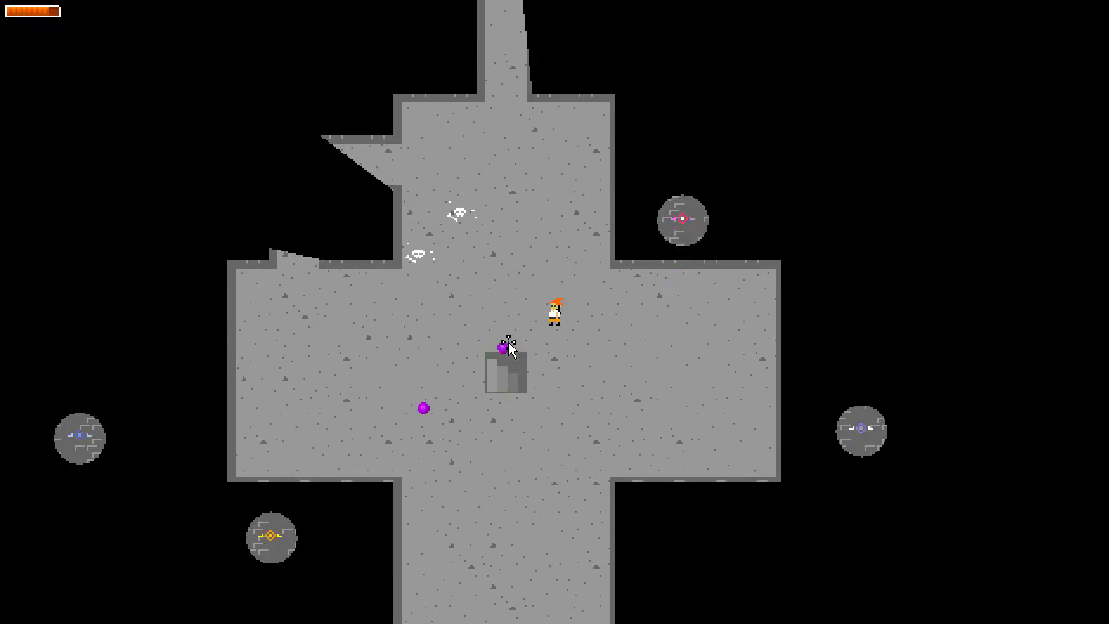
{"action": "key", "text": "a"}
{"action": "left_click", "coordinate": [593, 160]}
{"action": "key", "text": "w"}
{"action": "left_click", "coordinate": [564, 161]}
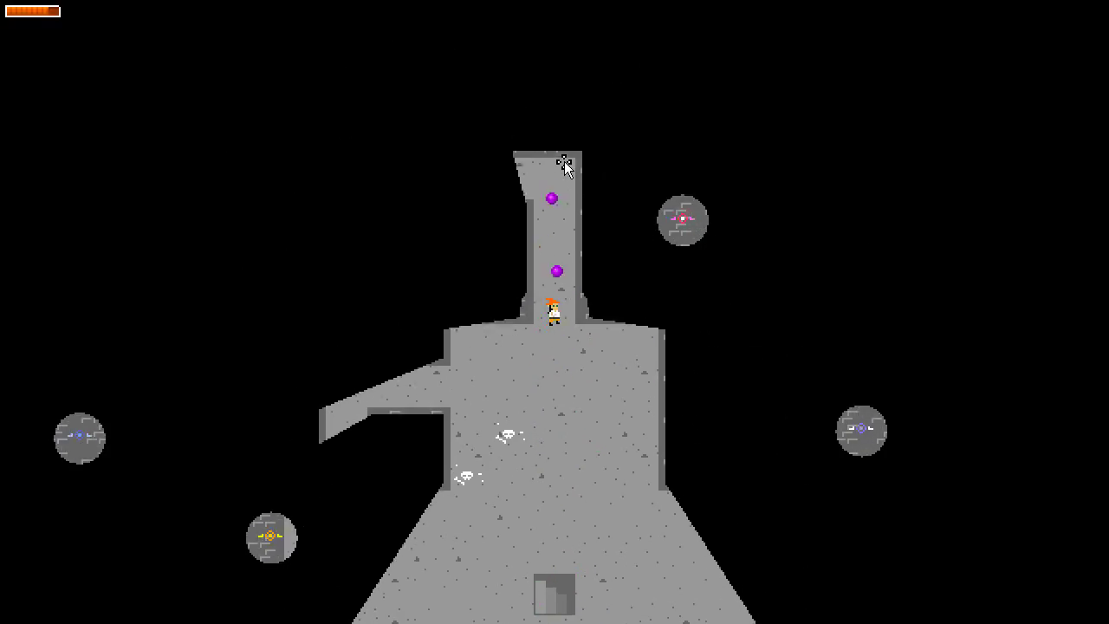
Go left along the corridor and up into the spiked room, firing upward
{"action": "key", "text": "a"}
{"action": "left_click", "coordinate": [463, 300]}
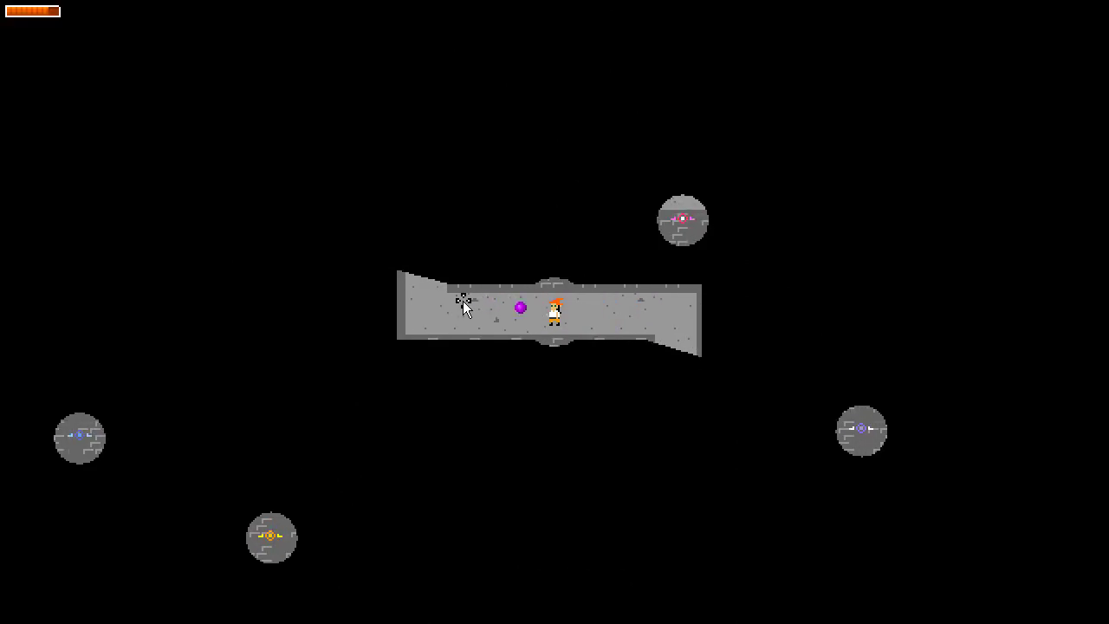
{"action": "key", "text": "w"}
{"action": "left_click", "coordinate": [527, 230]}
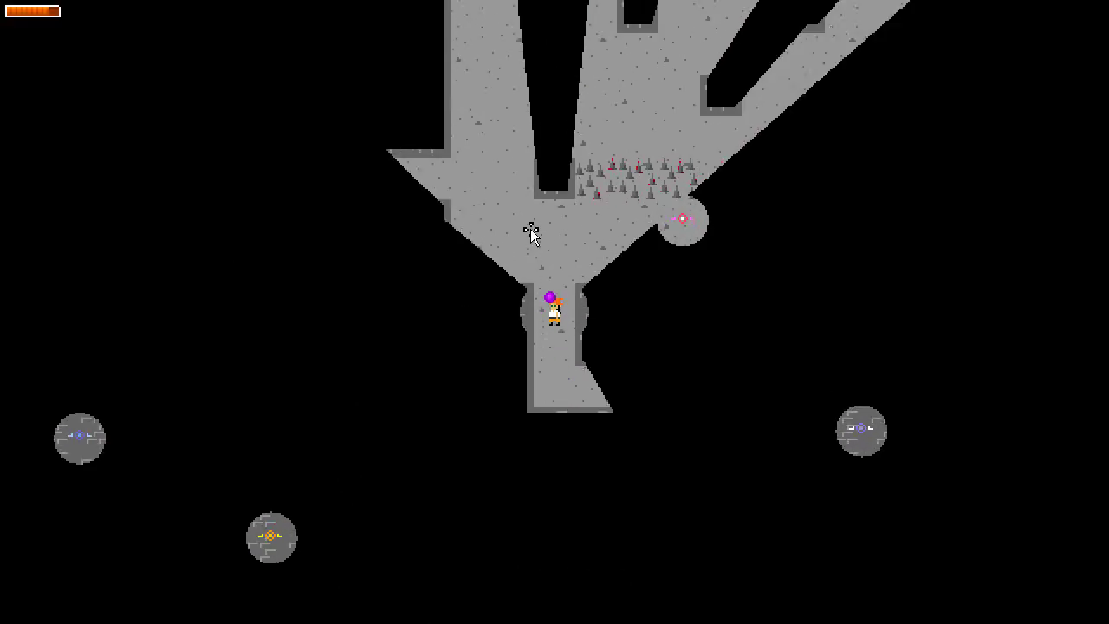
{"action": "left_click", "coordinate": [531, 233]}
{"action": "key", "text": "d"}
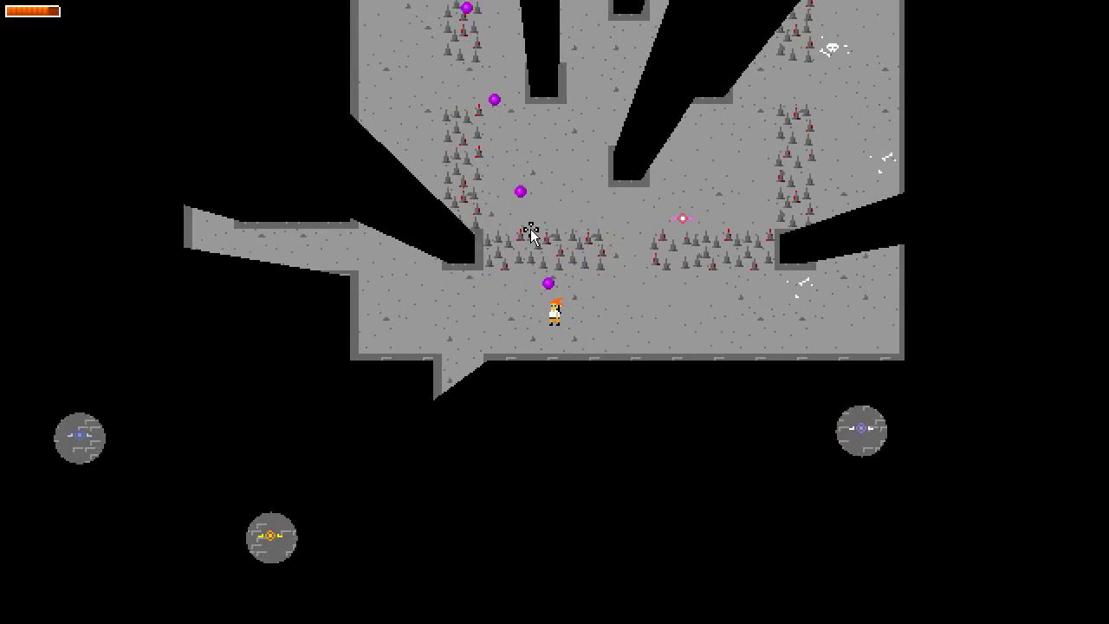
{"action": "key", "text": "d"}
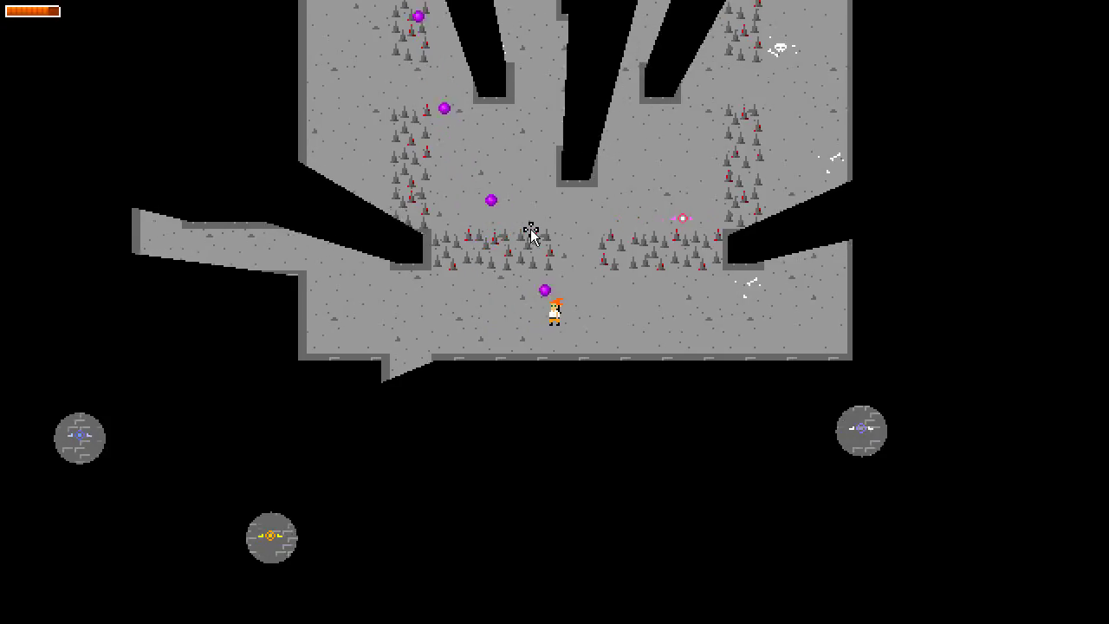
Push up the east side and narrow corridor, shooting, until the cave fades to black
{"action": "left_click", "coordinate": [609, 158]}
{"action": "key", "text": "w"}
{"action": "left_click", "coordinate": [611, 159]}
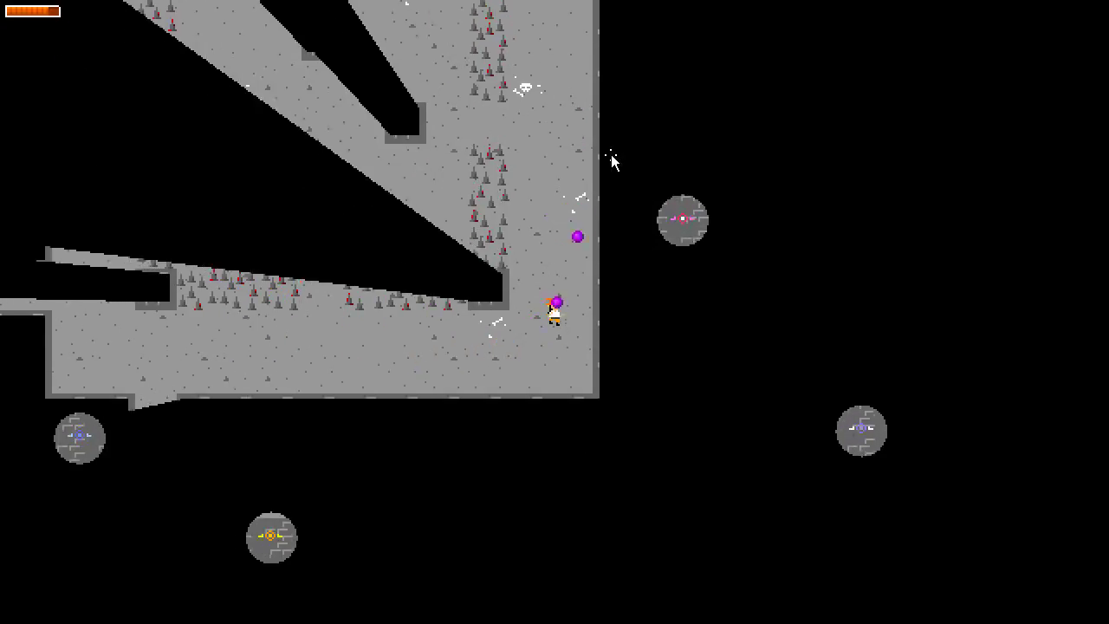
{"action": "left_click", "coordinate": [535, 176]}
{"action": "key", "text": "w"}
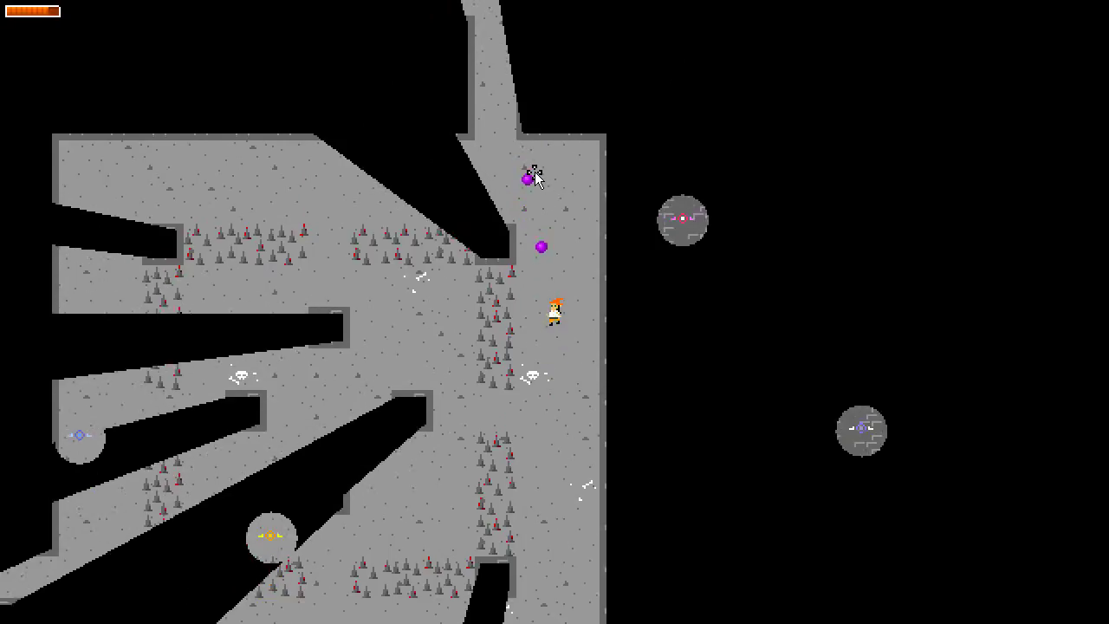
{"action": "key", "text": "w"}
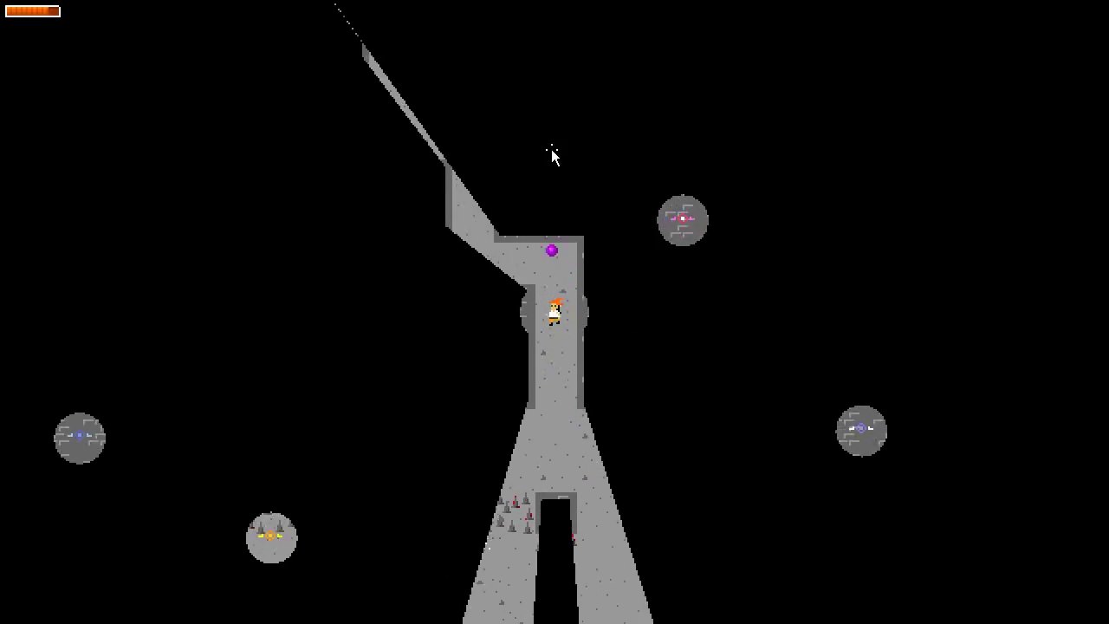
{"action": "left_click", "coordinate": [551, 149]}
{"action": "key", "text": "w"}
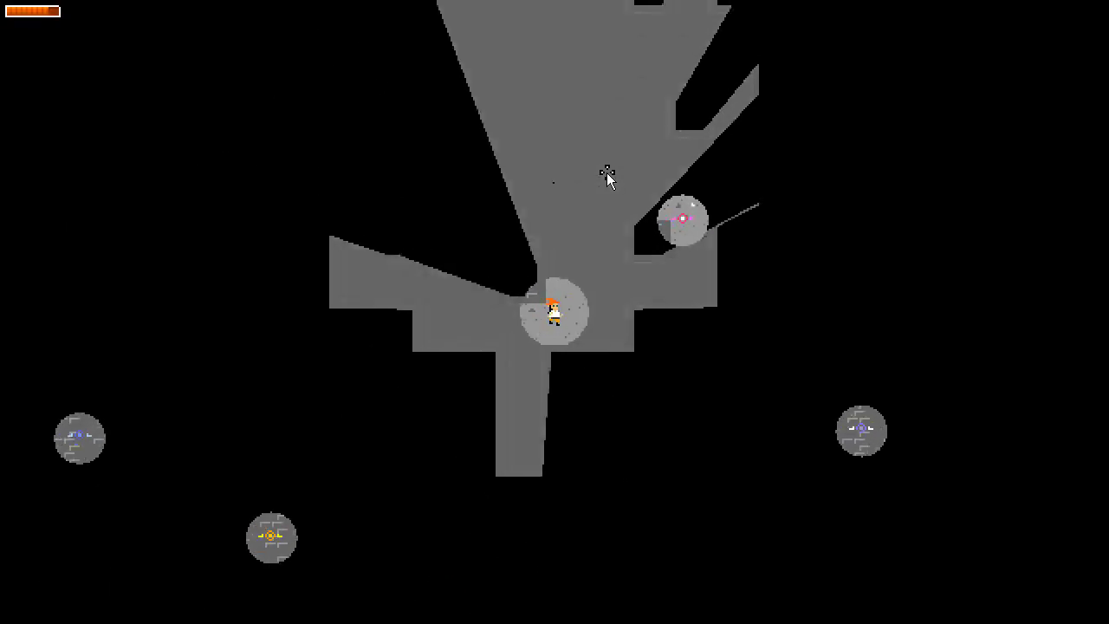
{"action": "left_click", "coordinate": [607, 172]}
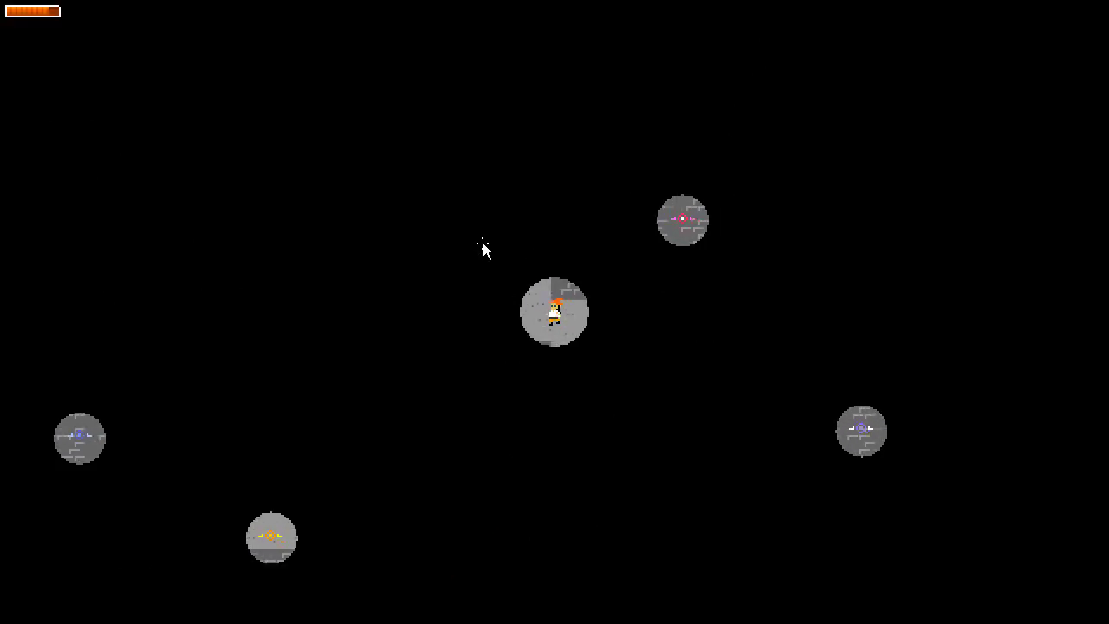
Fire purple orbs up and right into the larger room as the new cave lights up
{"action": "left_click", "coordinate": [537, 286]}
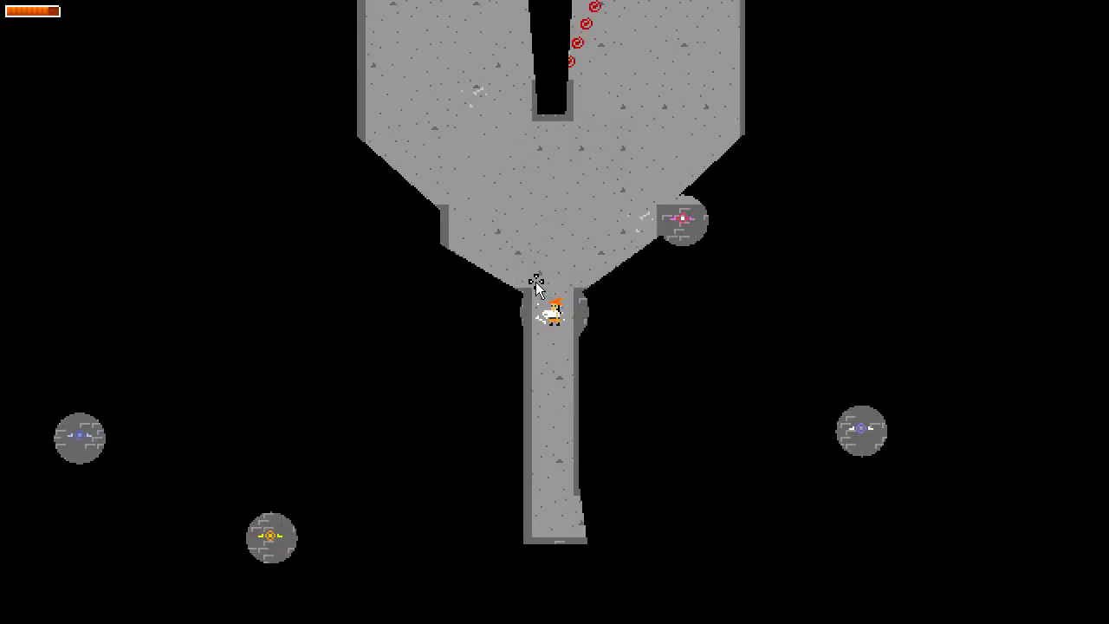
{"action": "left_click", "coordinate": [537, 282]}
{"action": "left_click", "coordinate": [579, 236]}
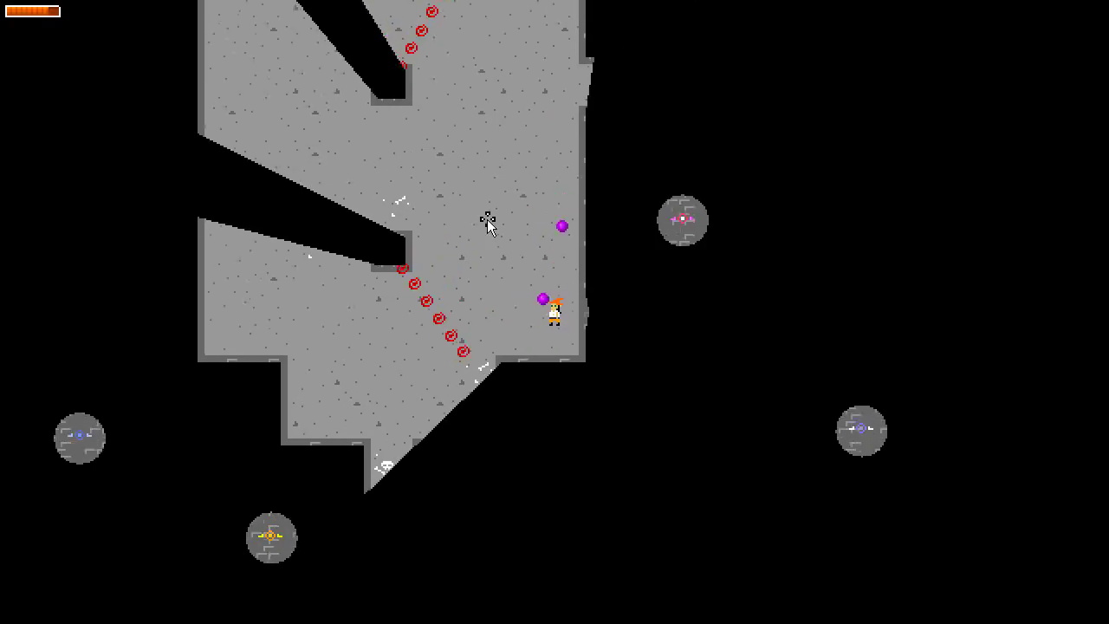
{"action": "left_click", "coordinate": [497, 193]}
{"action": "left_click", "coordinate": [647, 291]}
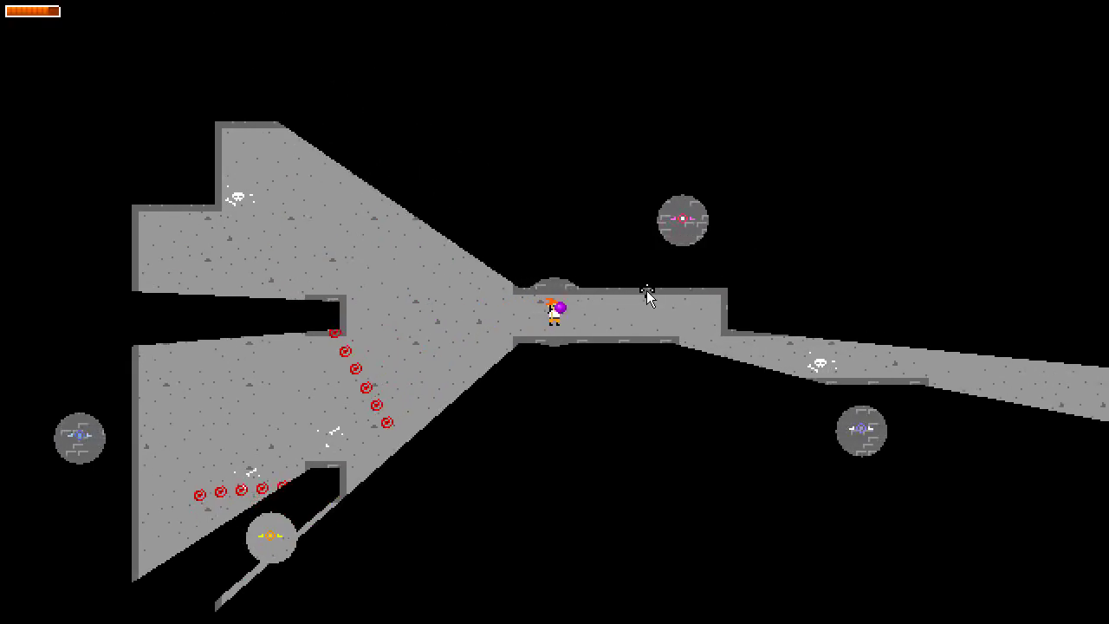
{"action": "left_click", "coordinate": [691, 247]}
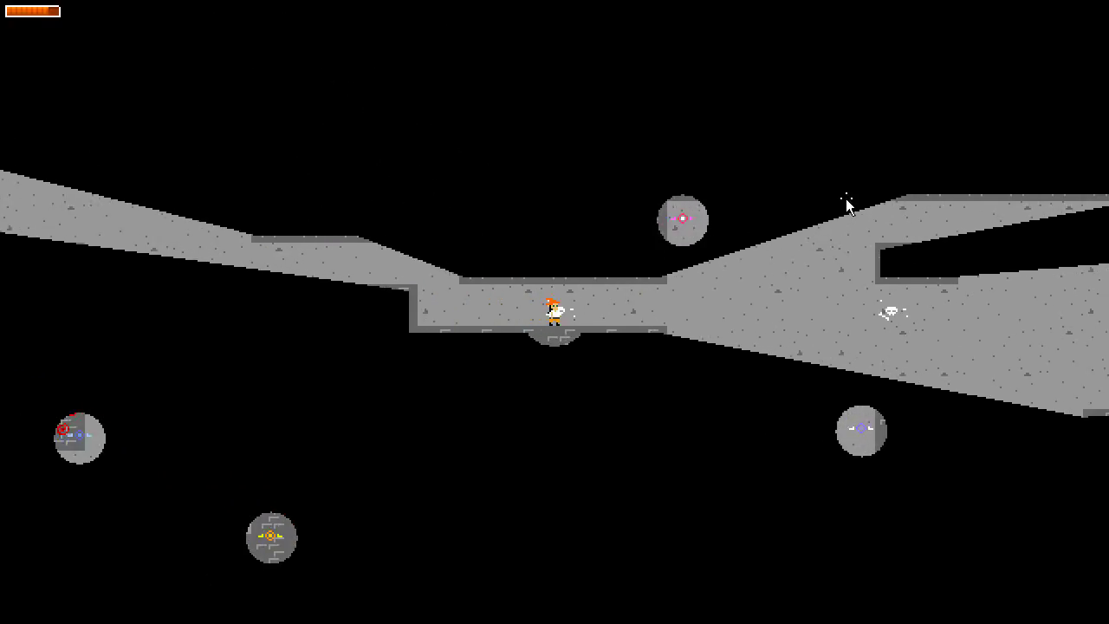
{"action": "left_click", "coordinate": [847, 203]}
{"action": "left_click", "coordinate": [842, 257]}
{"action": "left_click", "coordinate": [815, 277]}
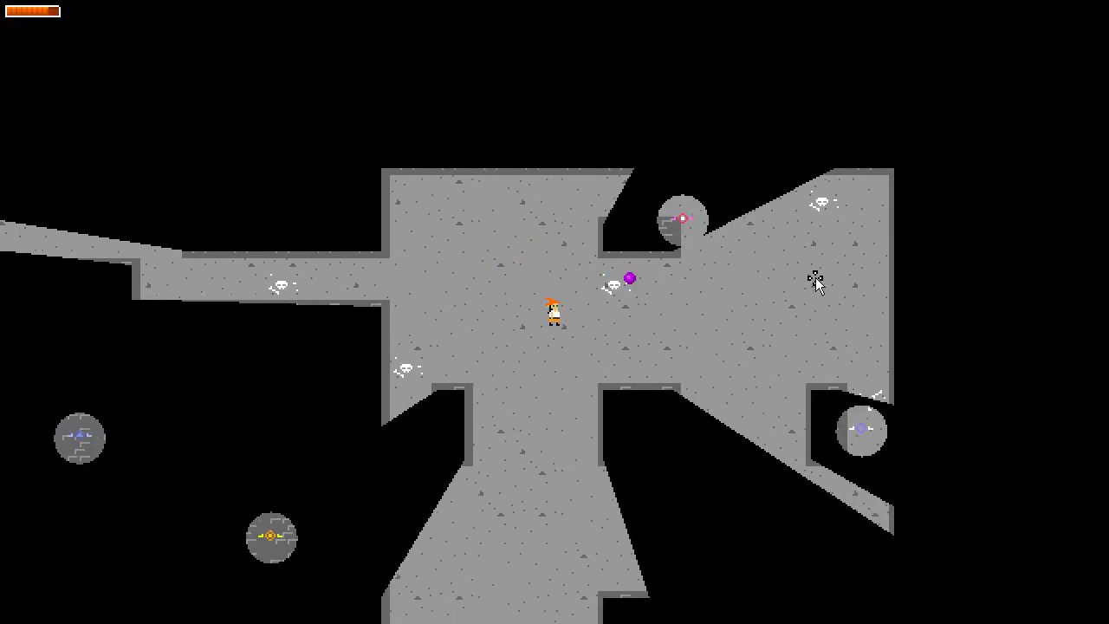
Fire orbs down into the lower room, then across it and up-left toward the passage
{"action": "left_click", "coordinate": [589, 466]}
{"action": "left_click", "coordinate": [584, 477]}
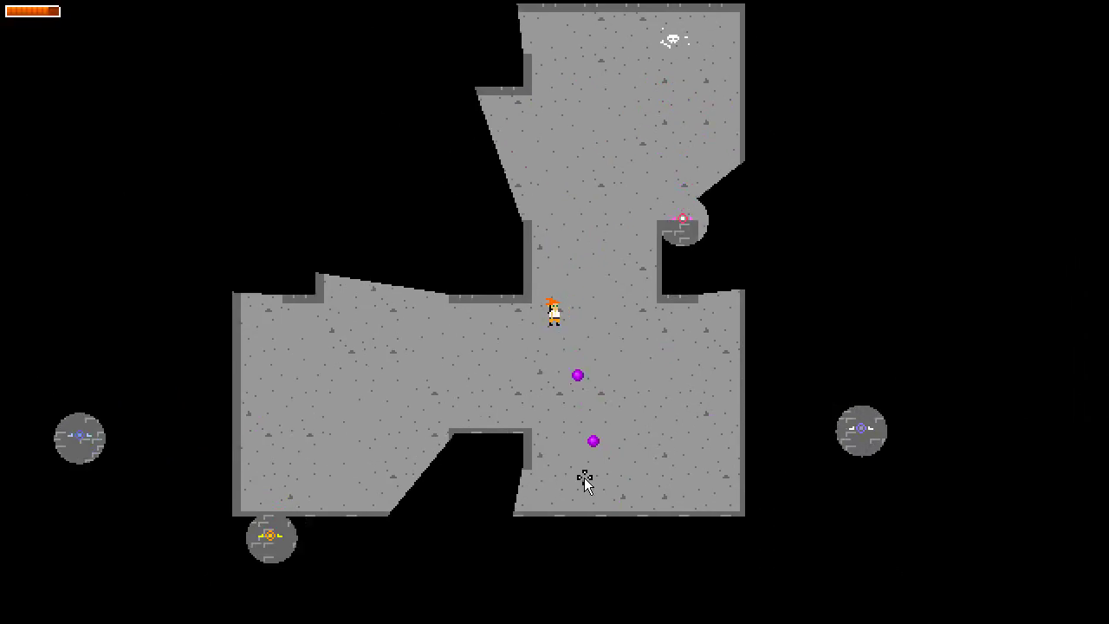
{"action": "left_click", "coordinate": [584, 456]}
{"action": "left_click", "coordinate": [680, 321]}
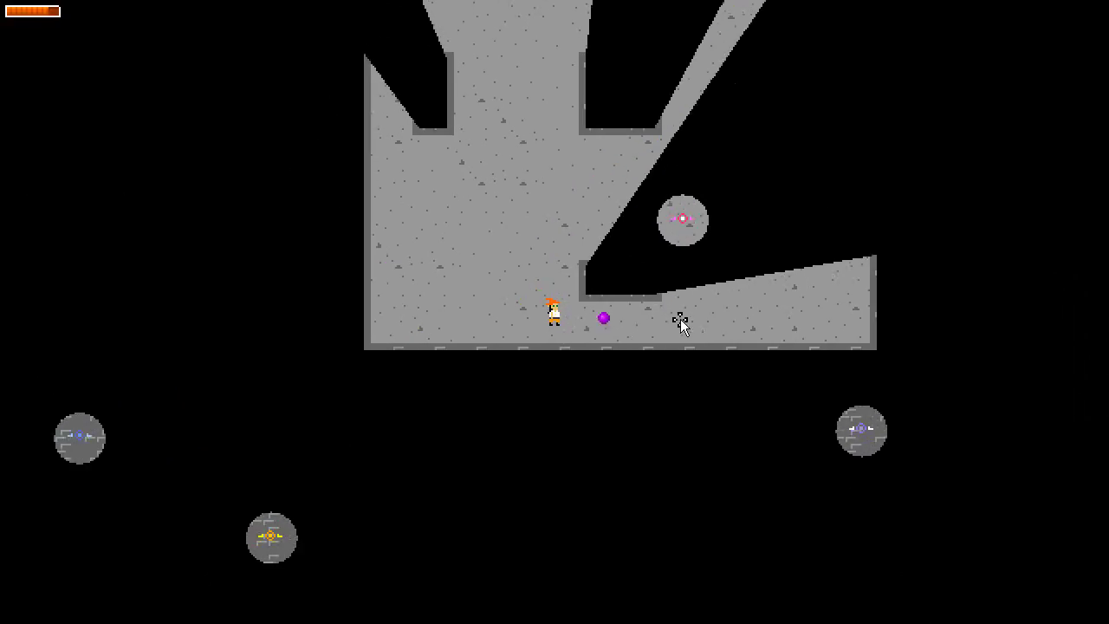
{"action": "left_click", "coordinate": [656, 297]}
{"action": "left_click", "coordinate": [572, 252]}
{"action": "left_click", "coordinate": [502, 245]}
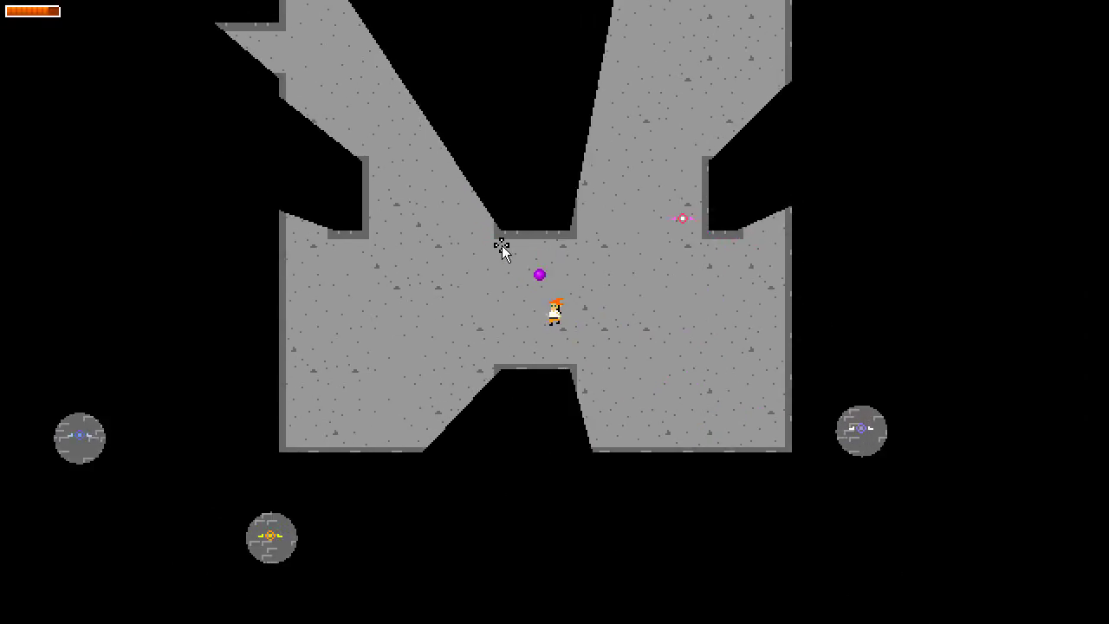
{"action": "left_click", "coordinate": [502, 245]}
{"action": "left_click", "coordinate": [435, 253]}
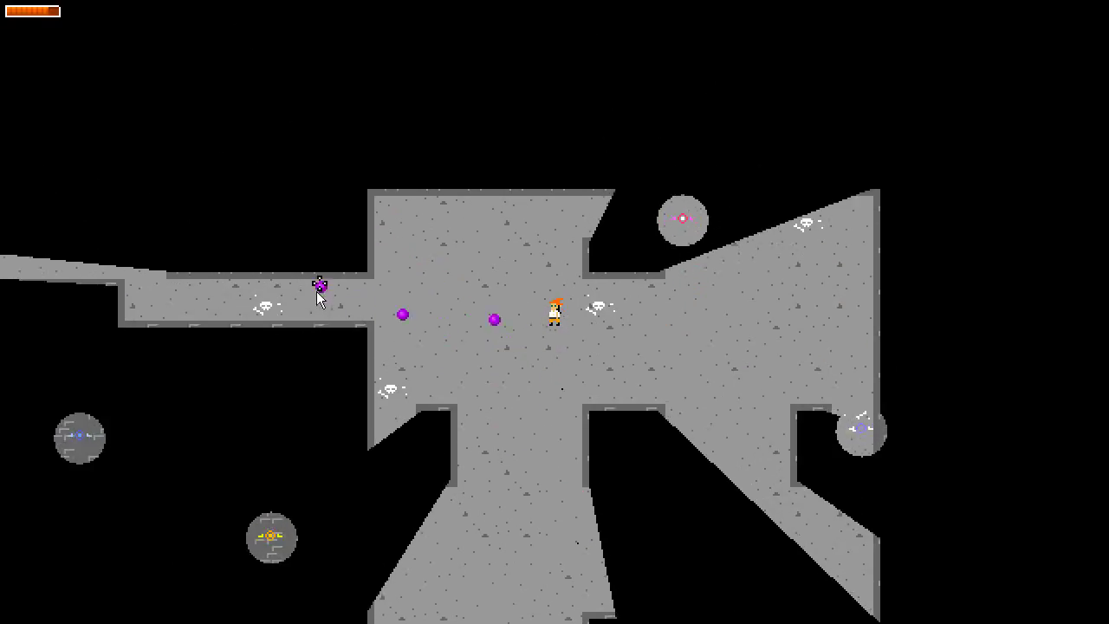
Fire a steady row of purple orbs left down the western corridor
{"action": "left_click", "coordinate": [315, 298]}
{"action": "left_click", "coordinate": [316, 317]}
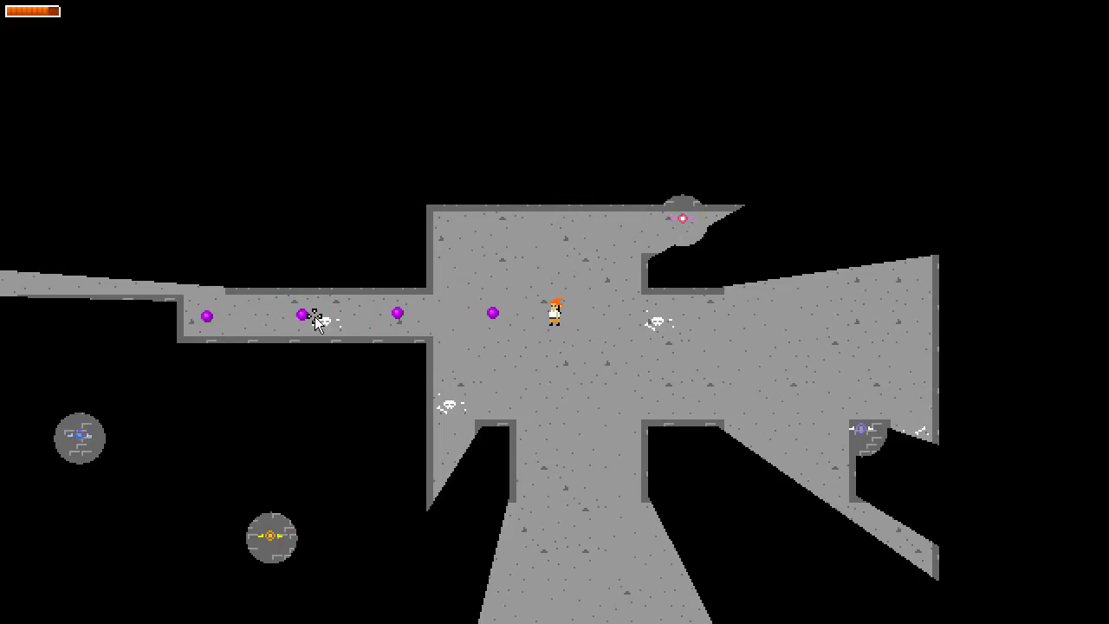
{"action": "left_click", "coordinate": [315, 323]}
{"action": "left_click", "coordinate": [316, 323]}
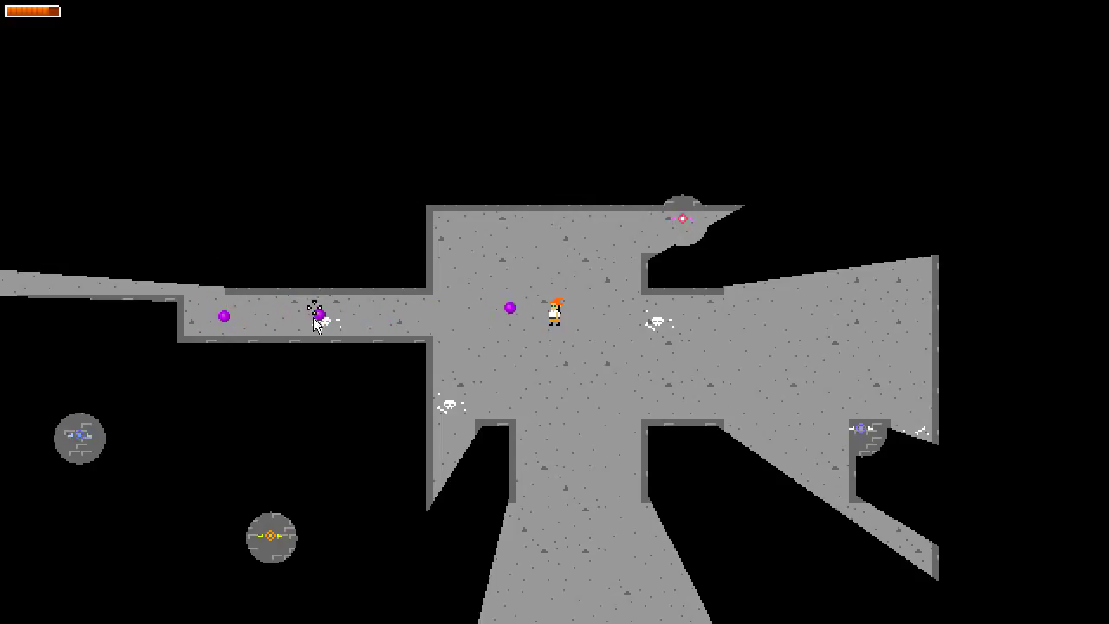
{"action": "left_click", "coordinate": [315, 319]}
{"action": "left_click", "coordinate": [314, 317]}
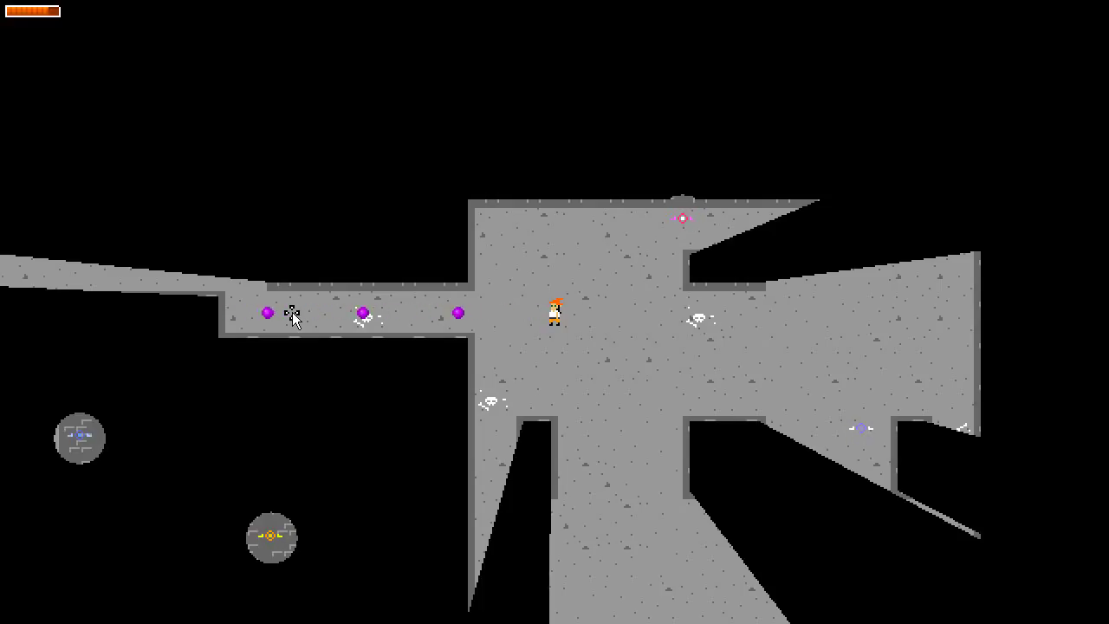
Head back, firing into the red-marked room and down the corridor below the wizard
{"action": "left_click", "coordinate": [272, 314]}
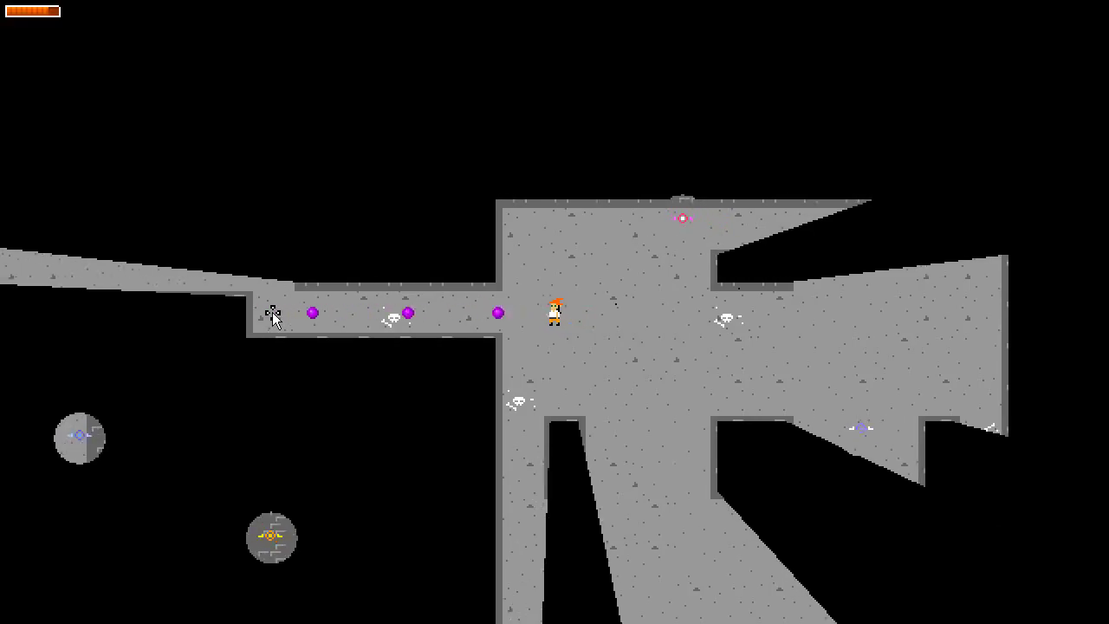
{"action": "left_click", "coordinate": [405, 249]}
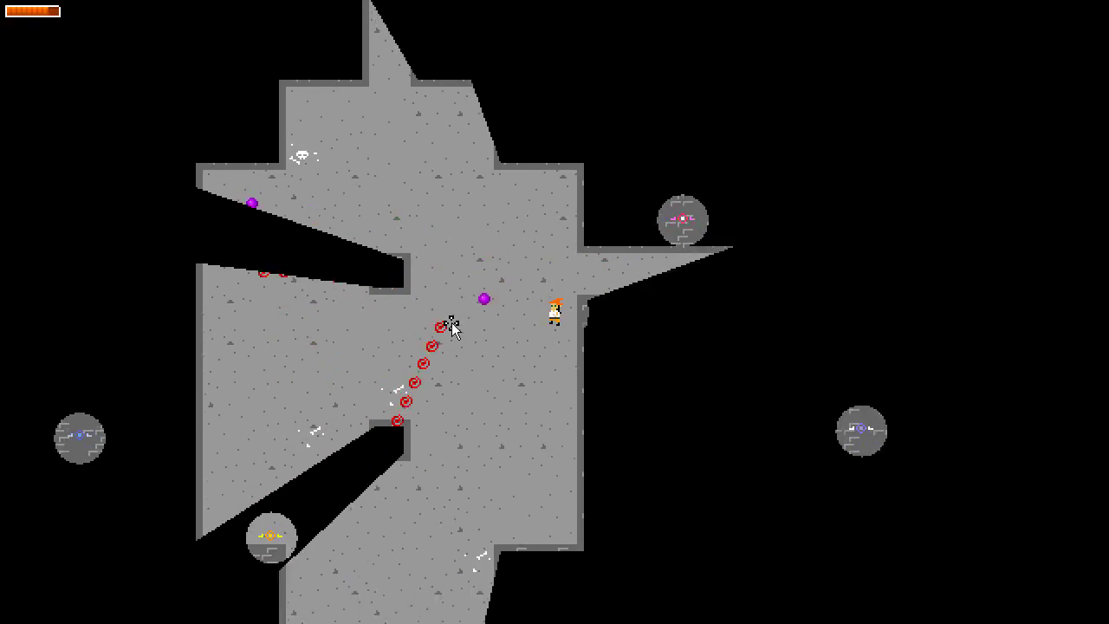
{"action": "left_click", "coordinate": [410, 341]}
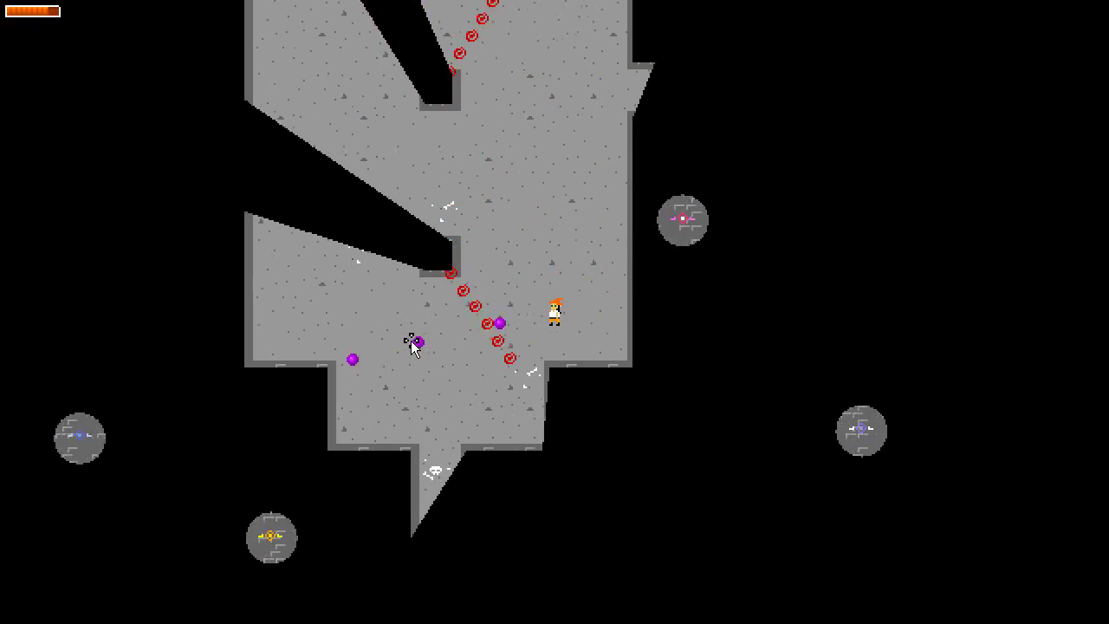
{"action": "left_click", "coordinate": [559, 349]}
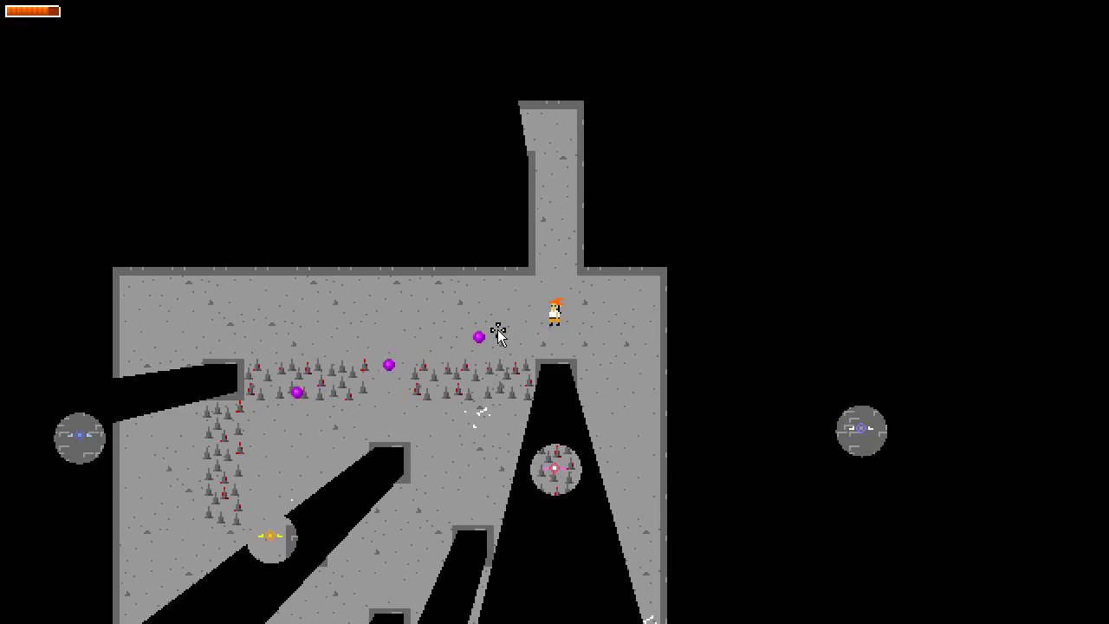
Fire orbs up-left, then launch purple orbs just beside and right of the wizard
{"action": "left_click_drag", "start_coordinate": [497, 329], "coordinate": [337, 129]}
{"action": "left_click", "coordinate": [570, 329]}
{"action": "left_click", "coordinate": [631, 291]}
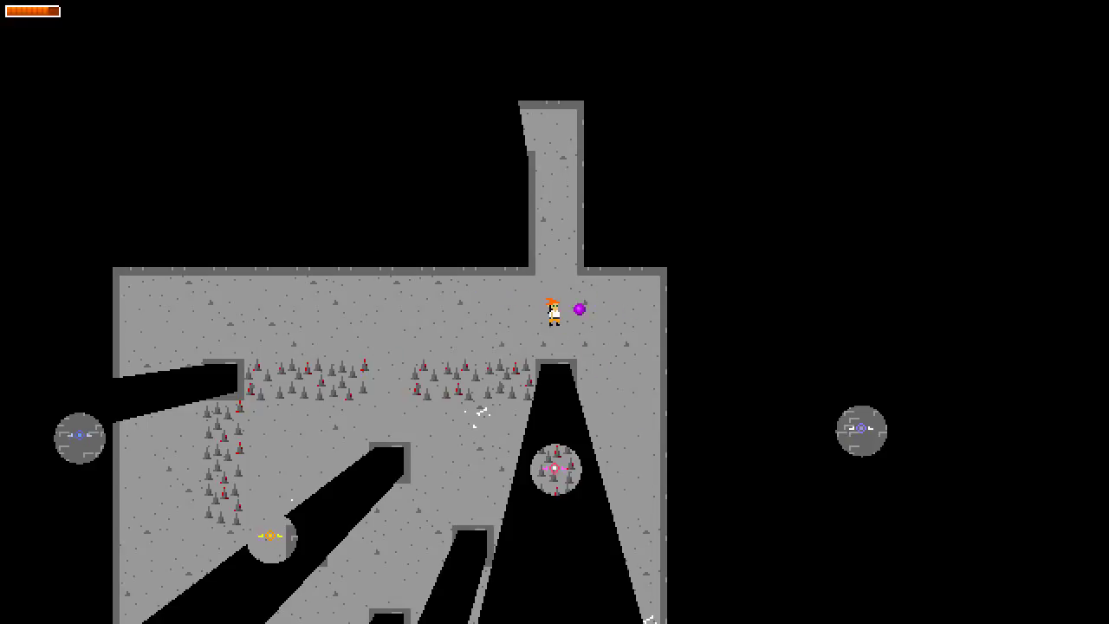